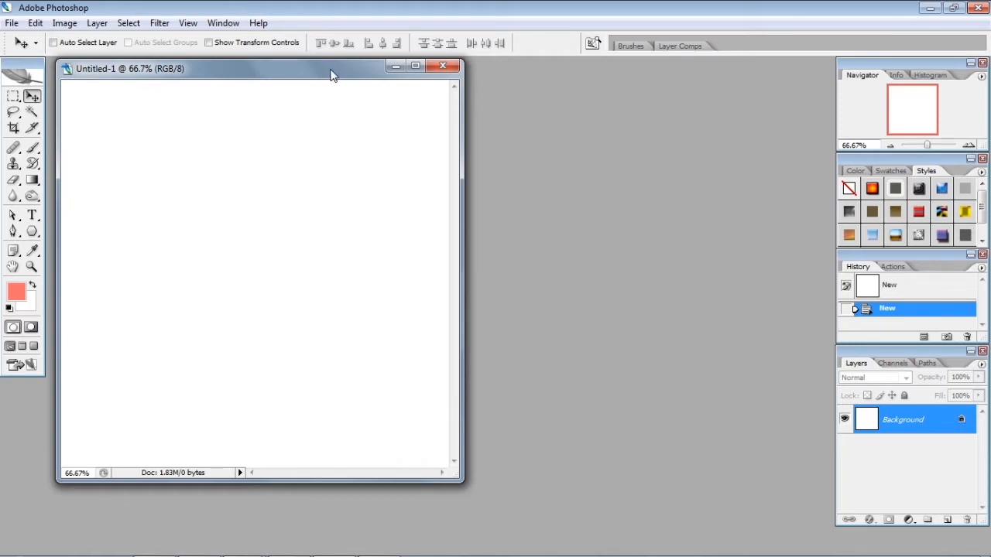
# Add a new layer above the background and show the canvas in full screen mode with the menu bar.
pyautogui.moveTo(330, 74); pyautogui.dragTo(470, 78)
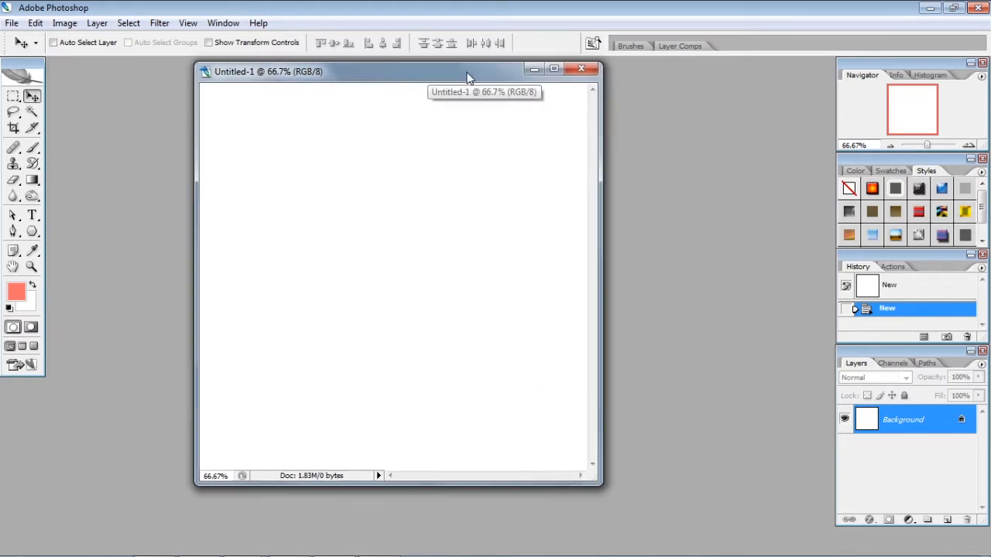
pyautogui.click(946, 520)
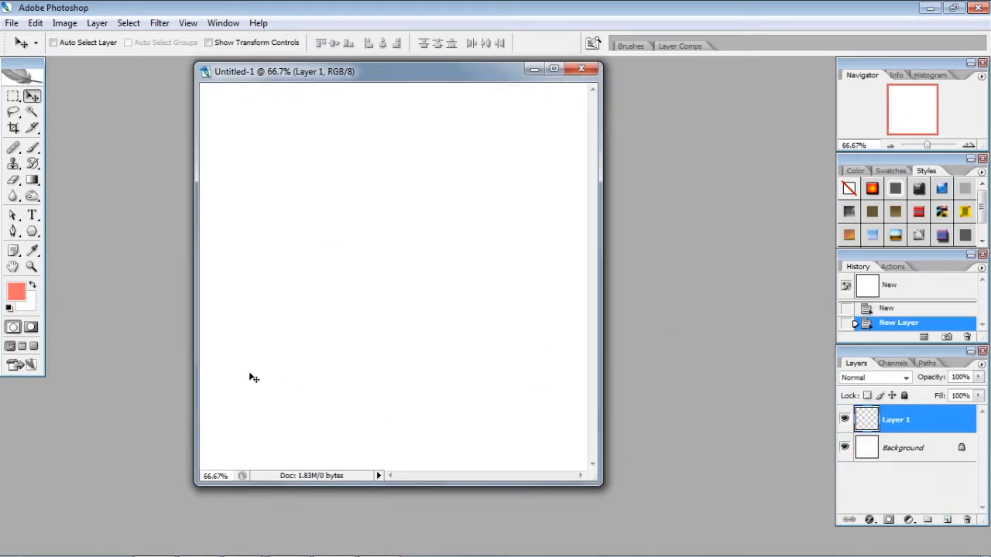
pyautogui.click(11, 347)
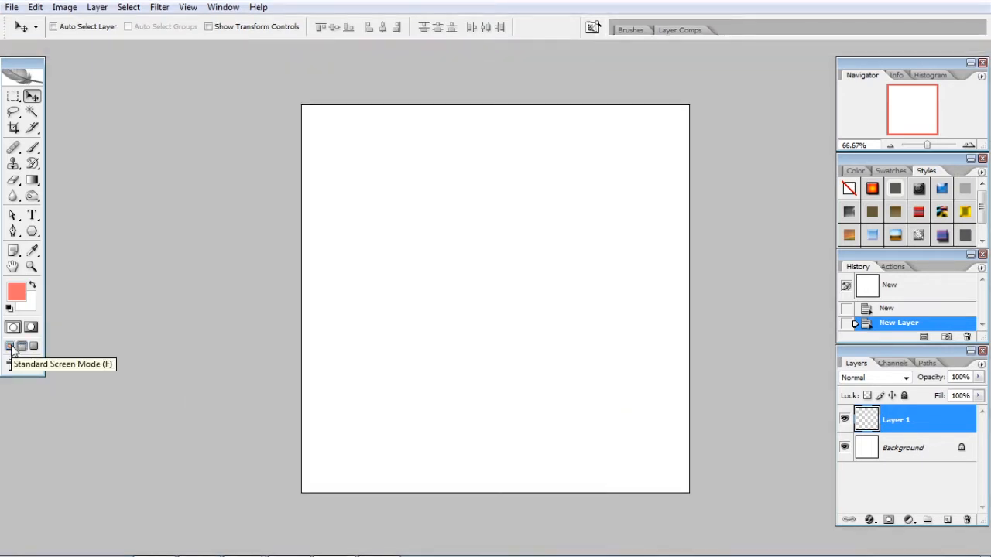
pyautogui.click(11, 347)
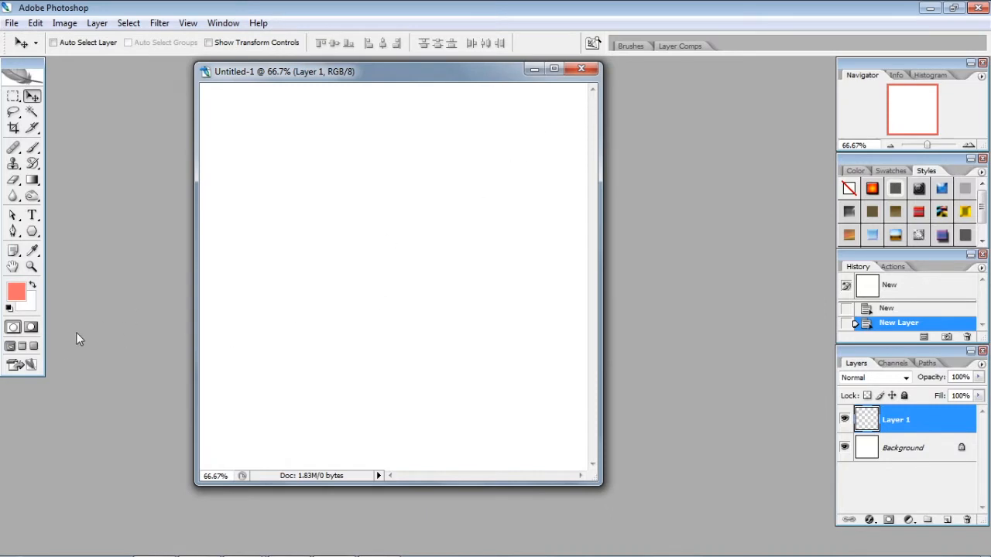
pyautogui.click(22, 347)
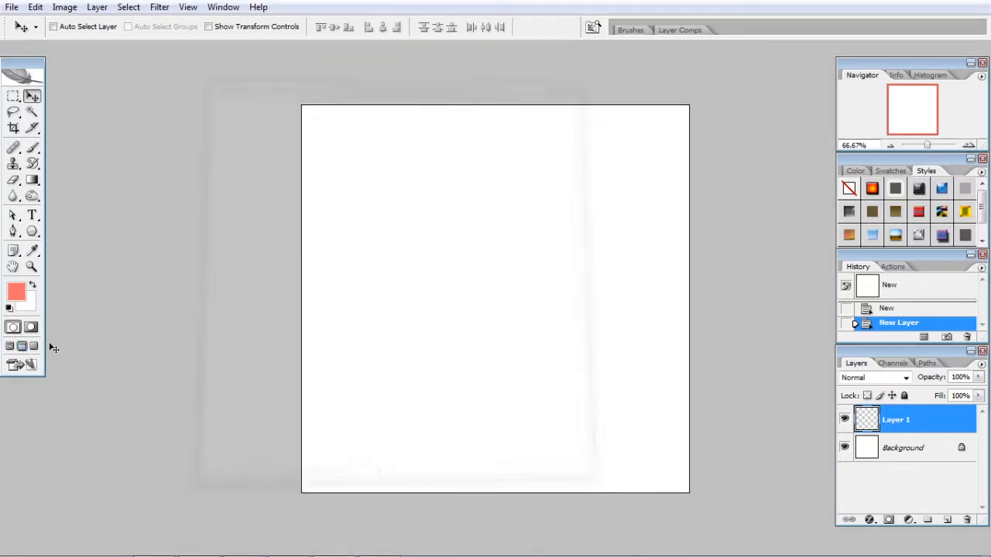
# Reset the foreground and background colors to black and white, and fill Layer 1 with black using the Paint Bucket.
pyautogui.click(9, 309)
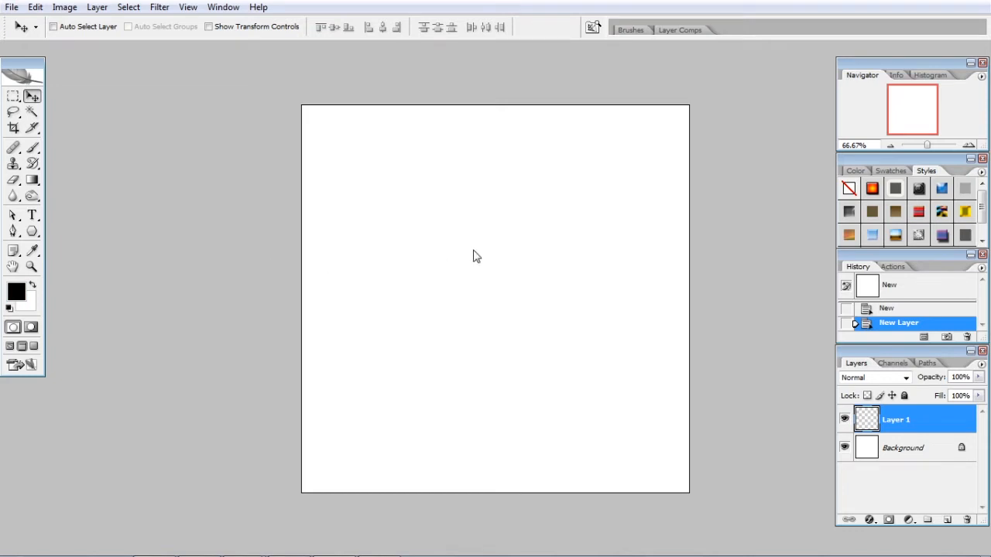
pyautogui.click(31, 180)
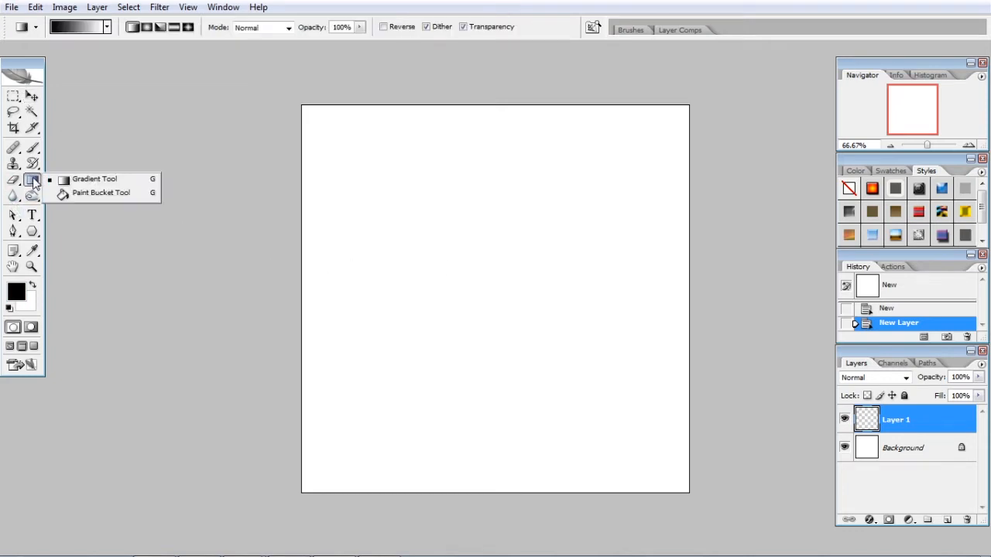
pyautogui.click(67, 193)
pyautogui.click(505, 259)
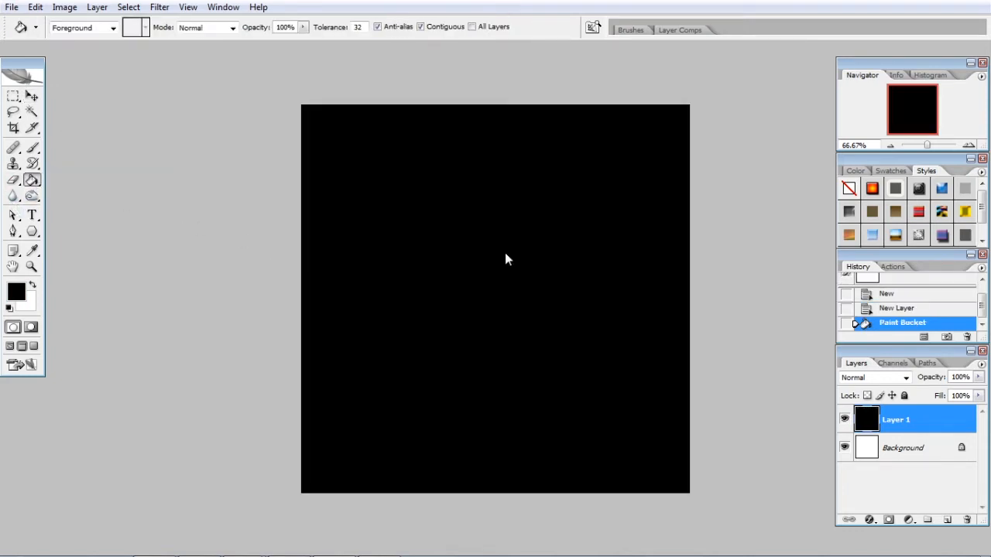
# Refill Layer 1 with white, then make black the foreground color again with the Move tool active.
pyautogui.click(33, 285)
pyautogui.click(429, 263)
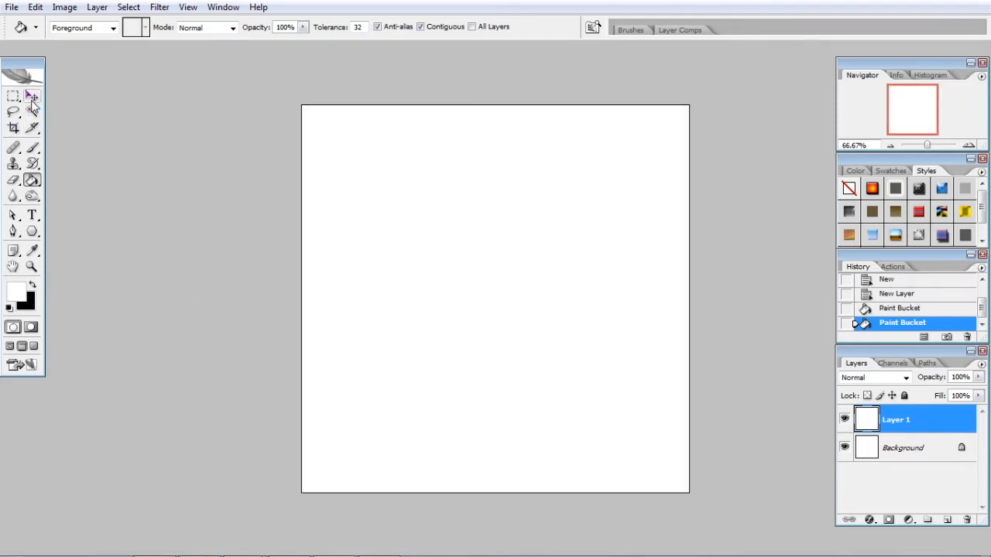
pyautogui.click(32, 96)
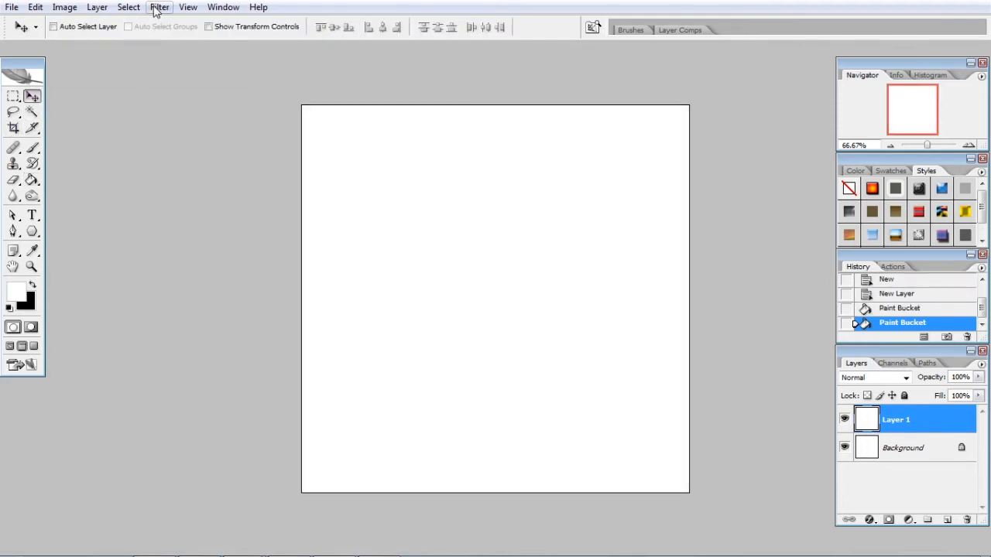
pyautogui.click(37, 285)
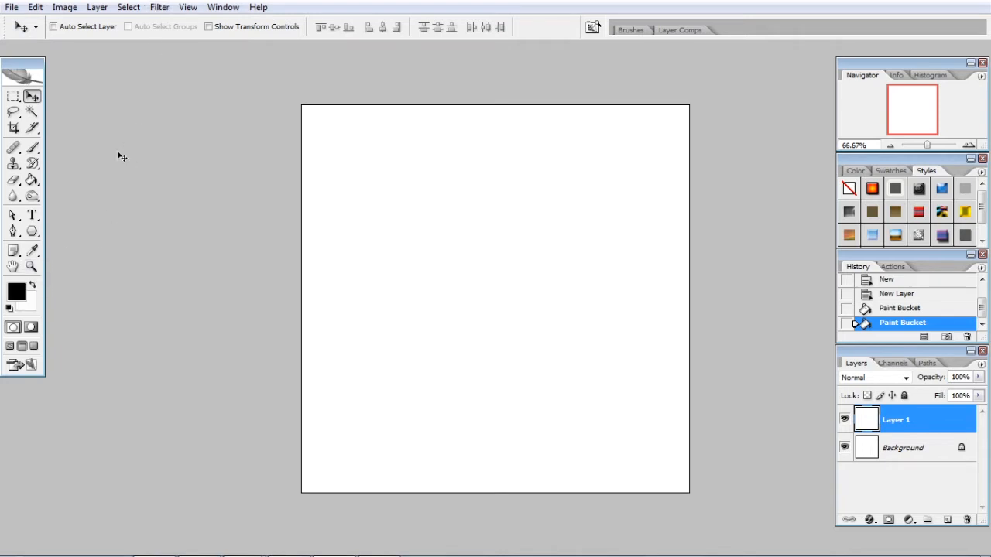
# Apply the Add Noise filter to Layer 1 with amount 400%, Gaussian distribution and Monochromatic on.
pyautogui.click(160, 7)
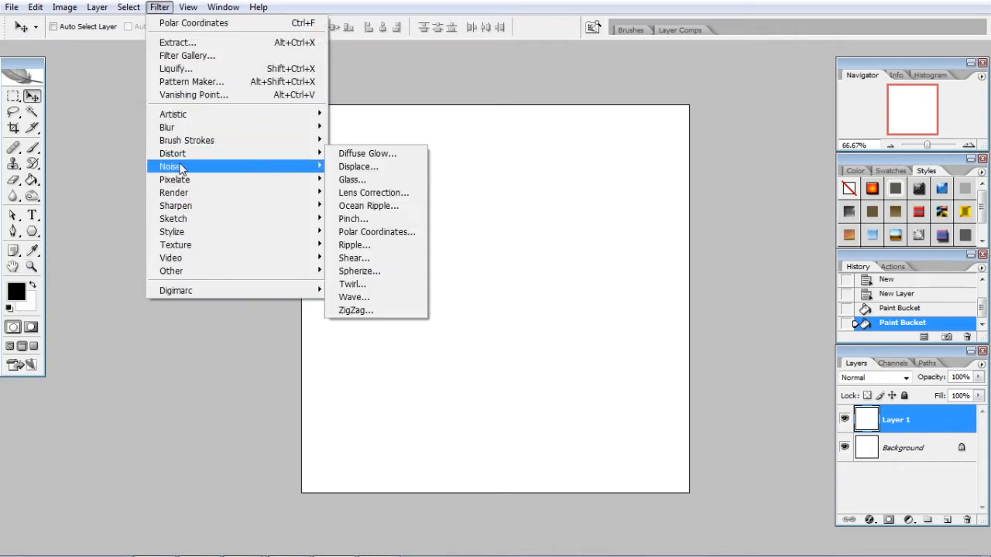
pyautogui.moveTo(190, 166)
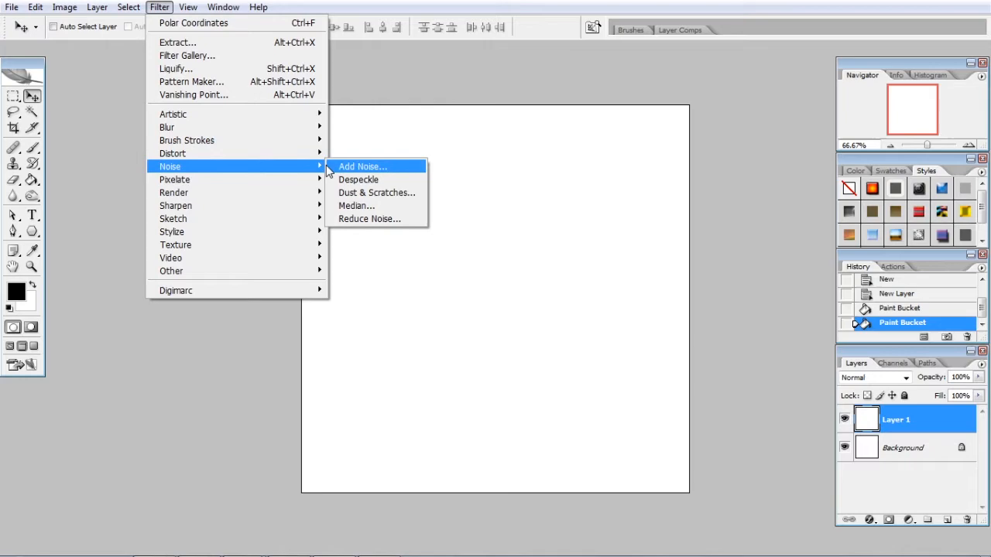
pyautogui.click(373, 164)
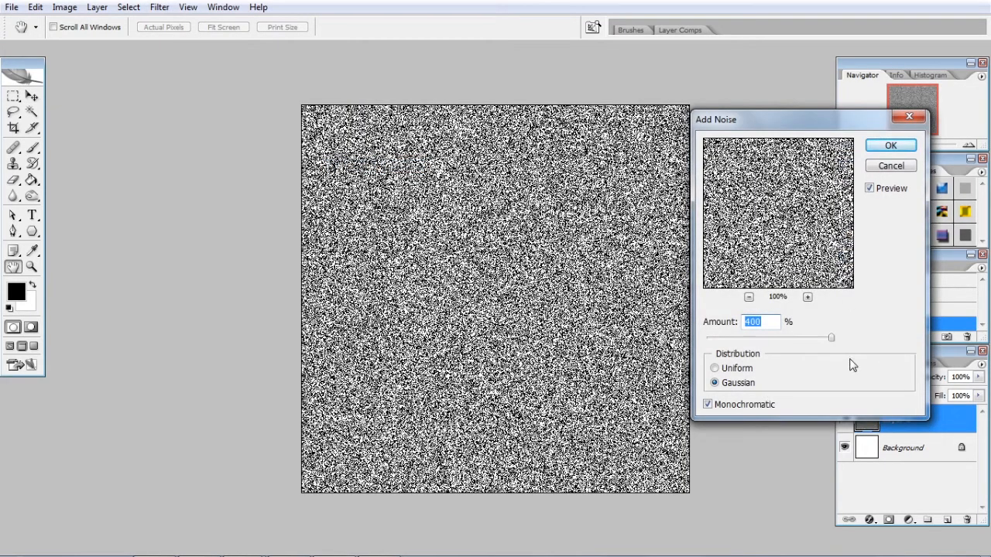
pyautogui.click(891, 147)
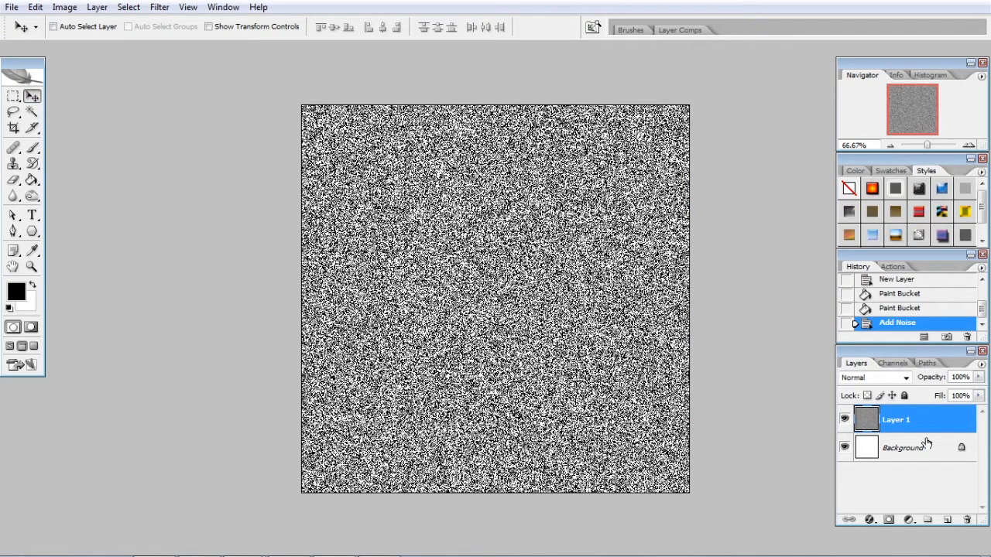
# Apply Motion Blur at a 90° angle and 999 pixels distance to a duplicate of Layer 1, with the original layer hidden.
pyautogui.moveTo(946, 517); pyautogui.dragTo(946, 517)
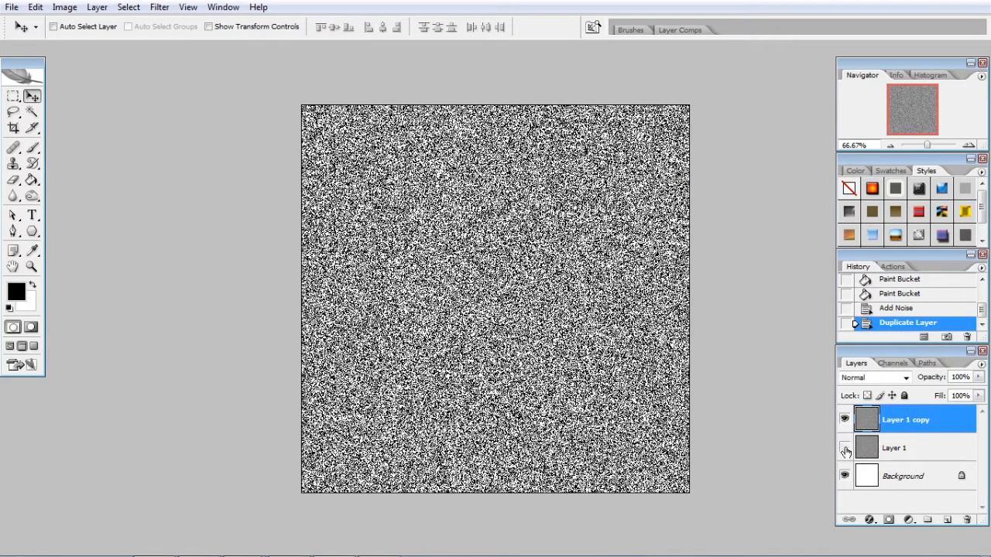
pyautogui.click(159, 7)
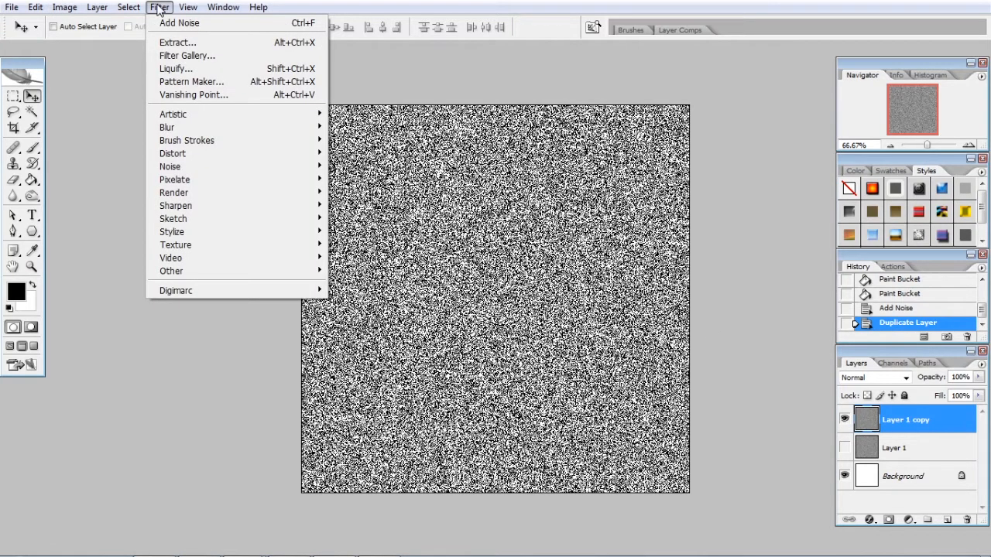
pyautogui.moveTo(278, 128)
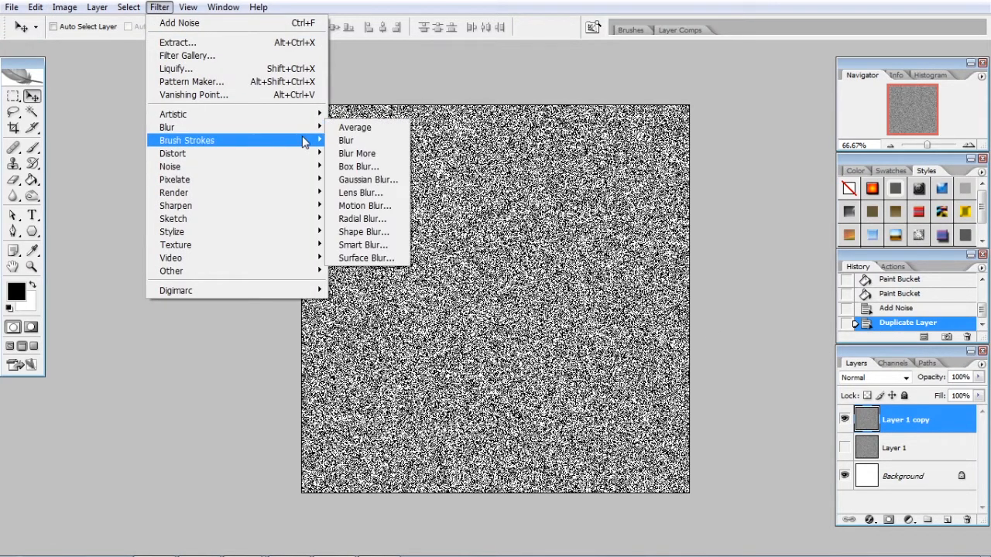
pyautogui.moveTo(246, 135)
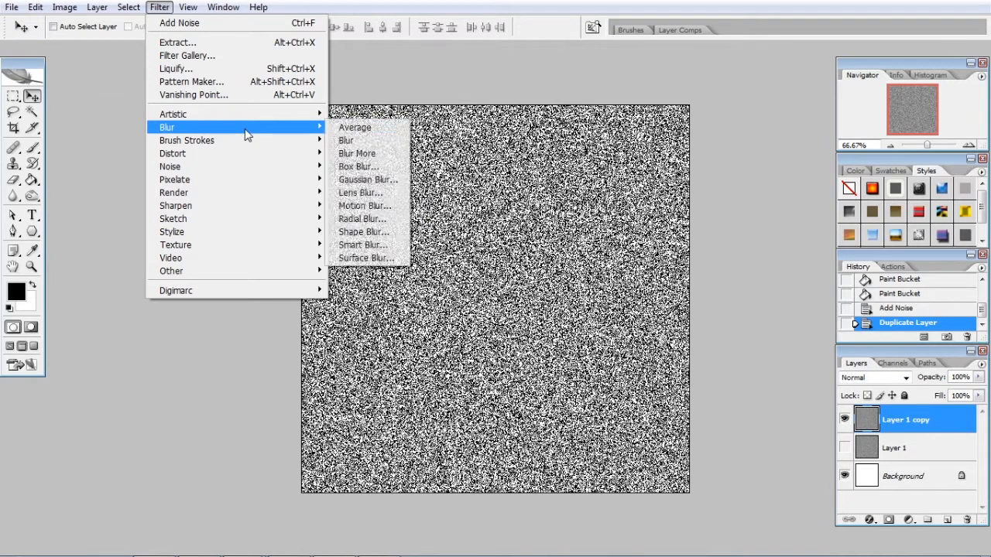
pyautogui.click(373, 208)
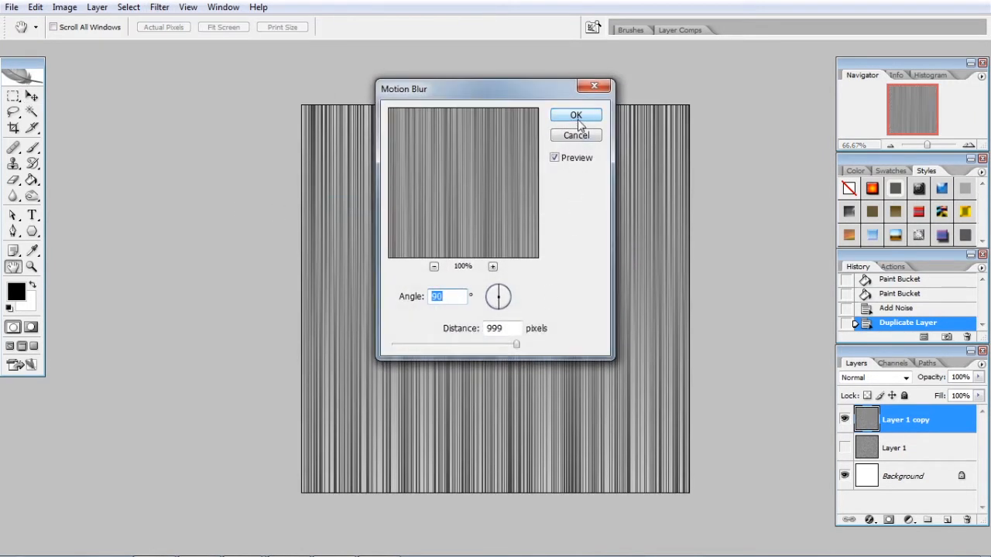
pyautogui.click(577, 118)
# Reapply the same Motion Blur filter two more times to the Layer 1 copy.
pyautogui.click(160, 7)
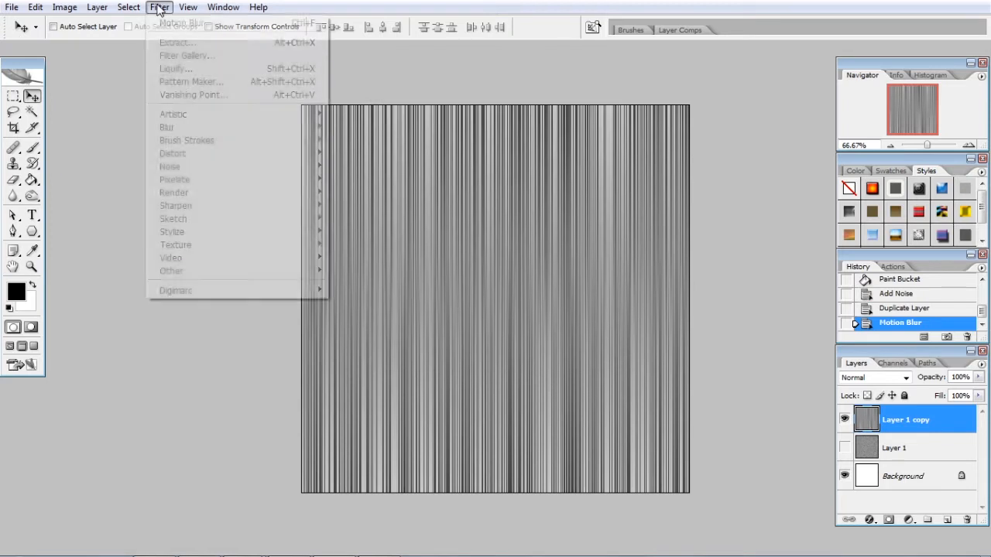
pyautogui.click(190, 24)
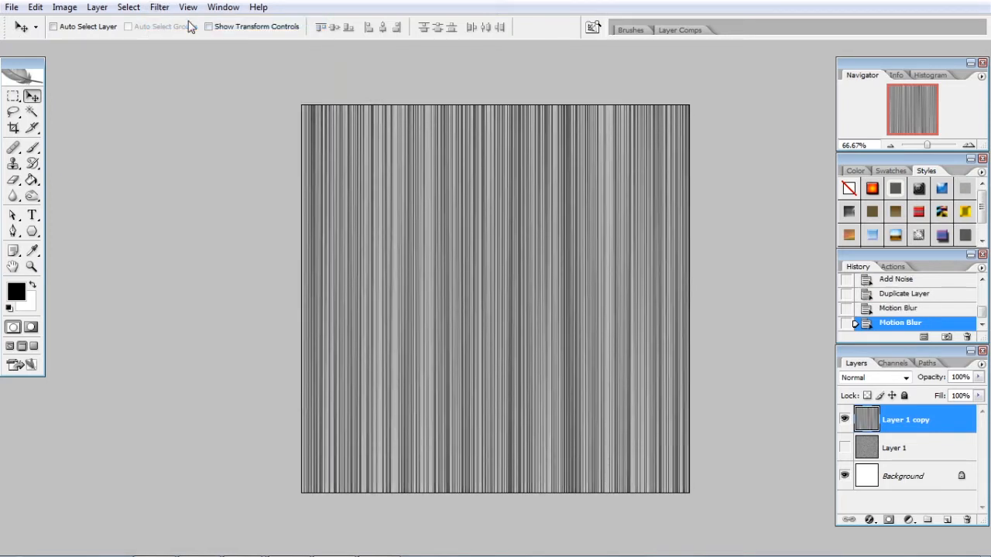
pyautogui.click(159, 7)
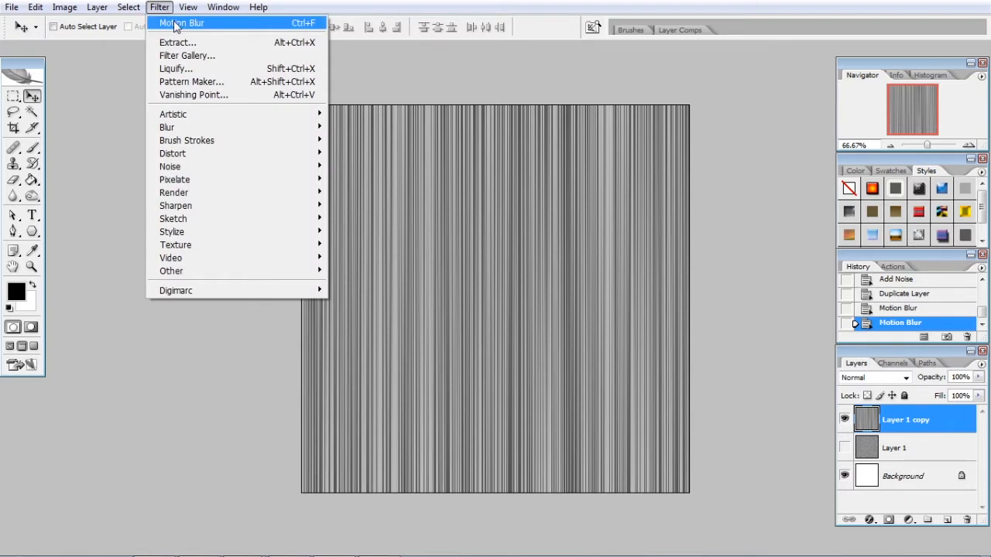
pyautogui.click(177, 24)
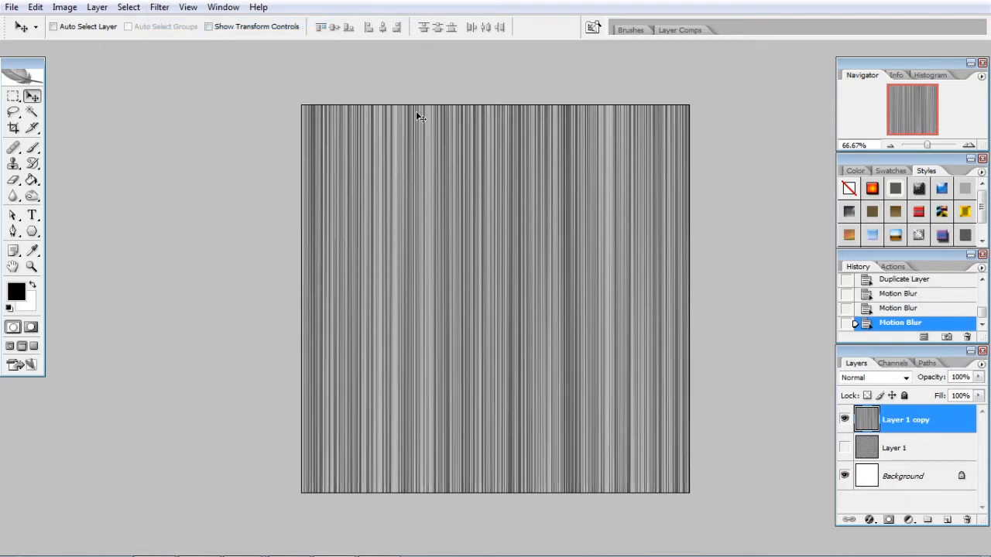
# Apply Auto Contrast to the blurred stripes on the Layer 1 copy.
pyautogui.click(61, 9)
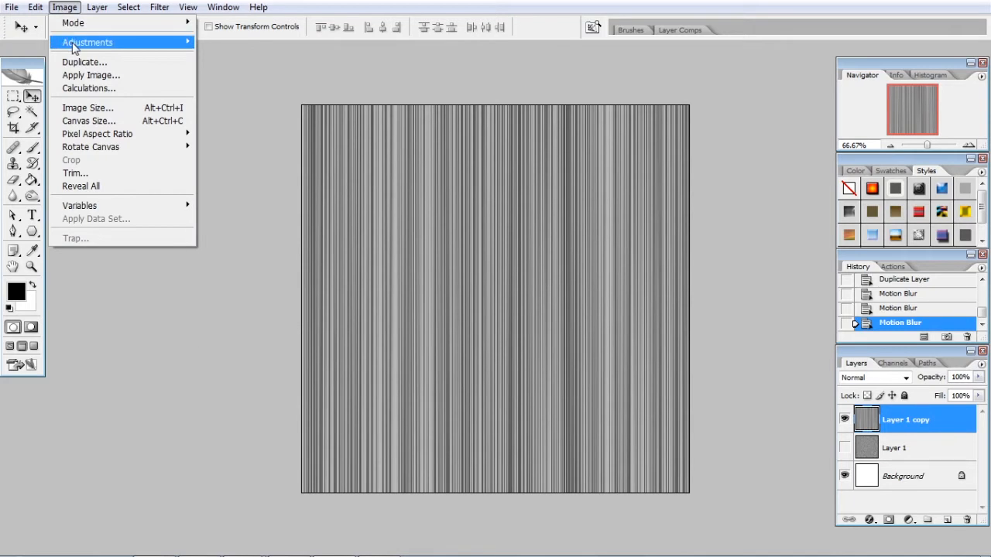
pyautogui.moveTo(70, 41)
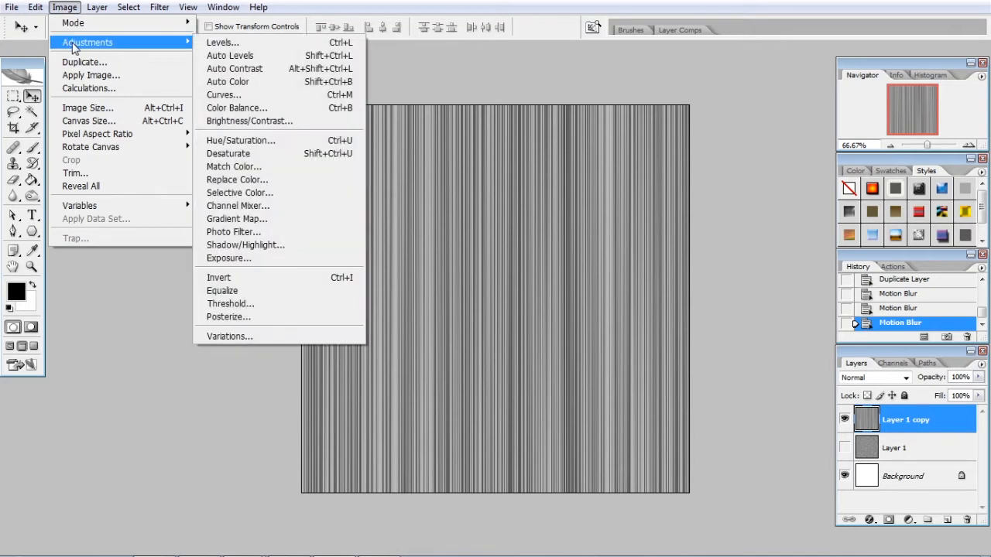
pyautogui.click(264, 73)
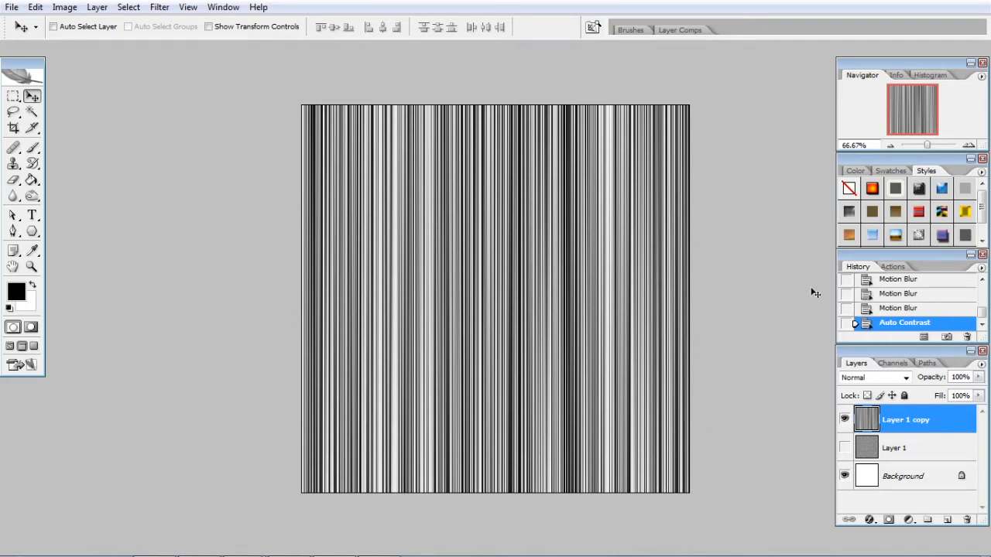
# Distort the stripes into rays using the Polar Coordinates filter with Rectangular to Polar.
pyautogui.click(159, 7)
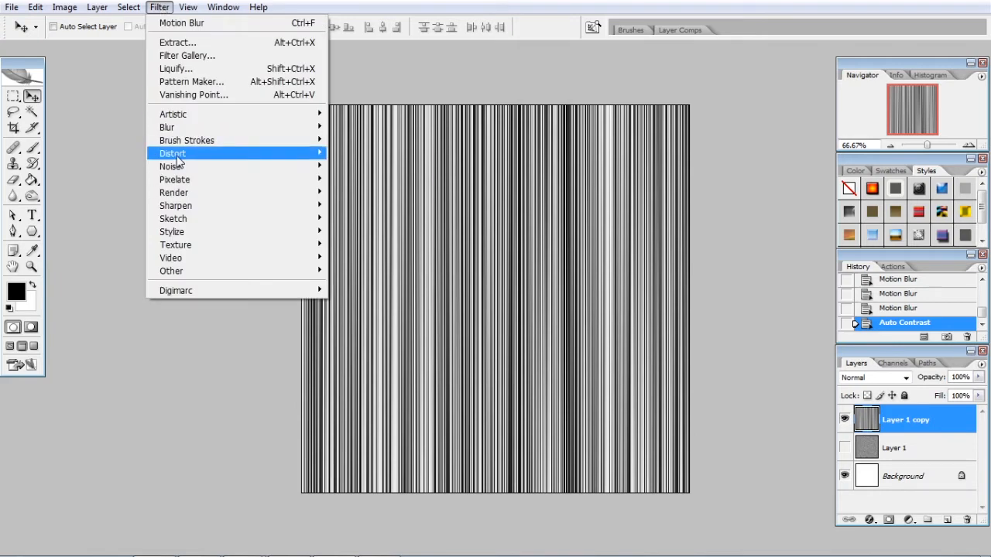
pyautogui.moveTo(177, 160)
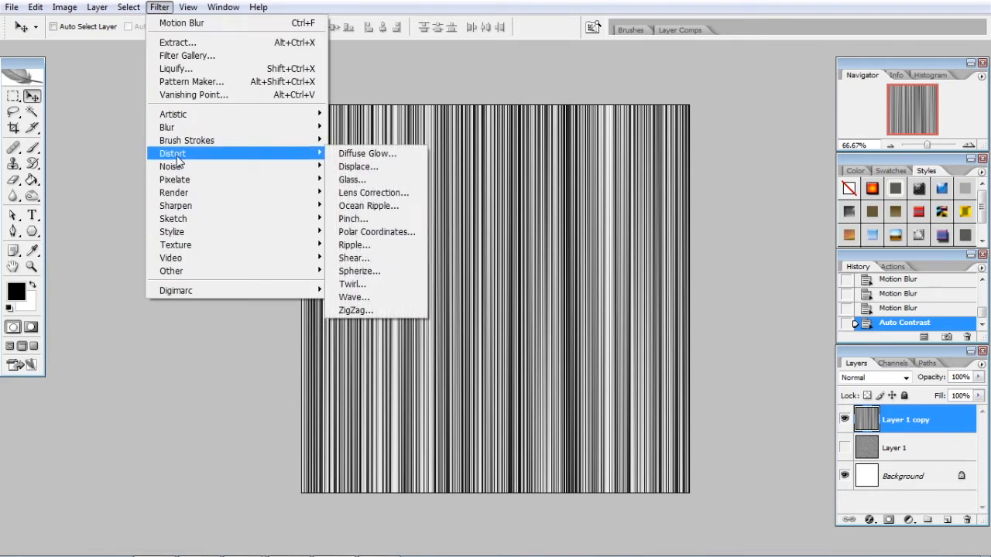
pyautogui.click(375, 233)
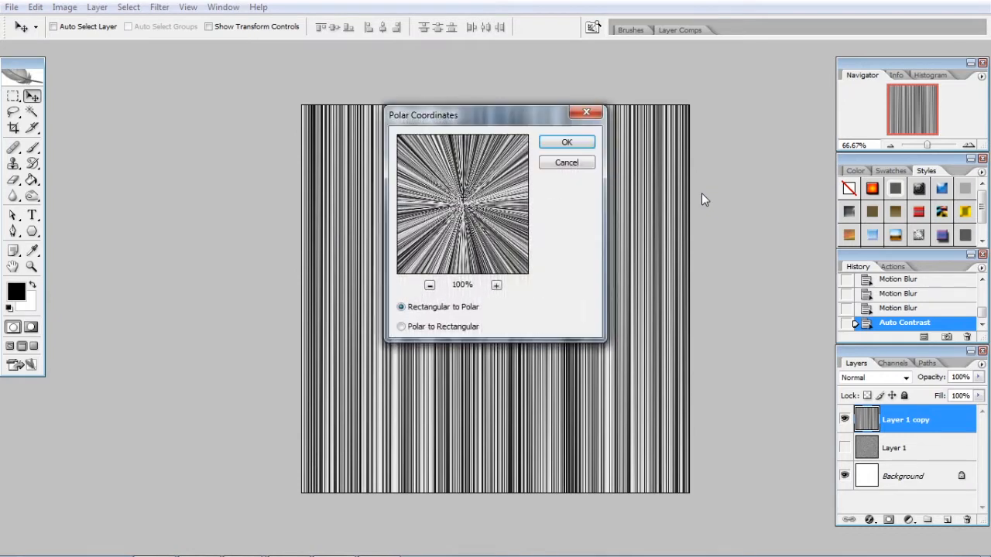
pyautogui.click(569, 144)
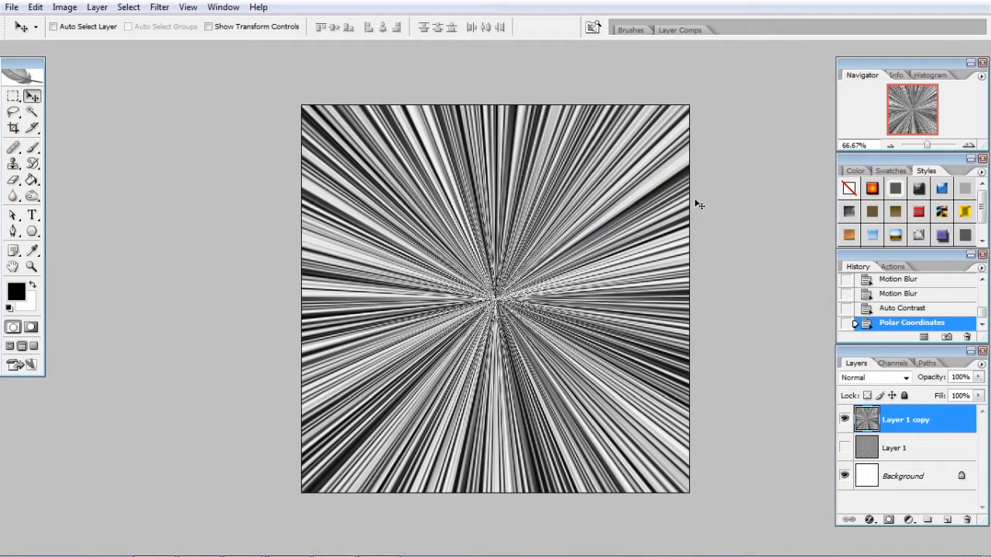
# Add a layer mask to the Layer 1 copy and fade its center with a black-to-white radial gradient drawn from the middle to the canvas edge.
pyautogui.click(888, 519)
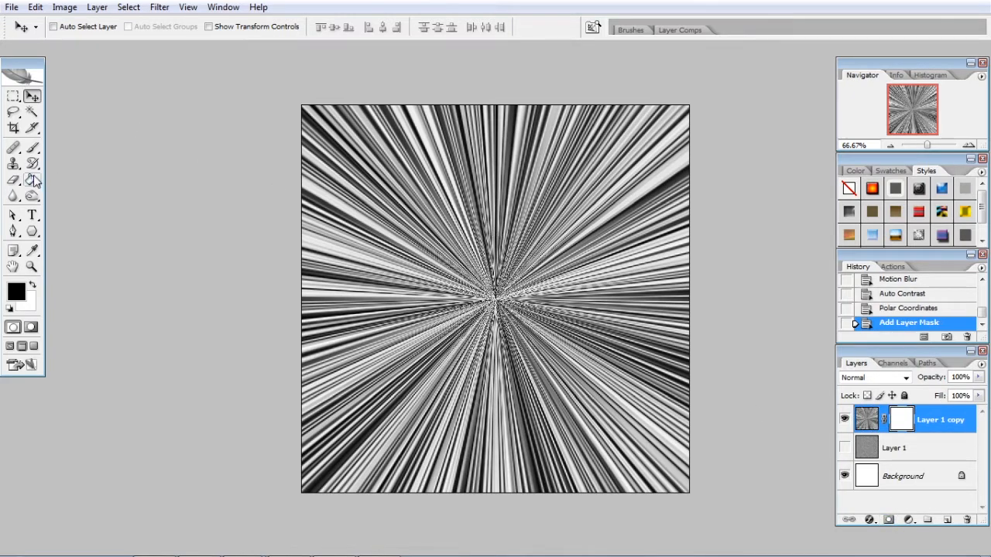
pyautogui.moveTo(32, 180); pyautogui.dragTo(77, 184)
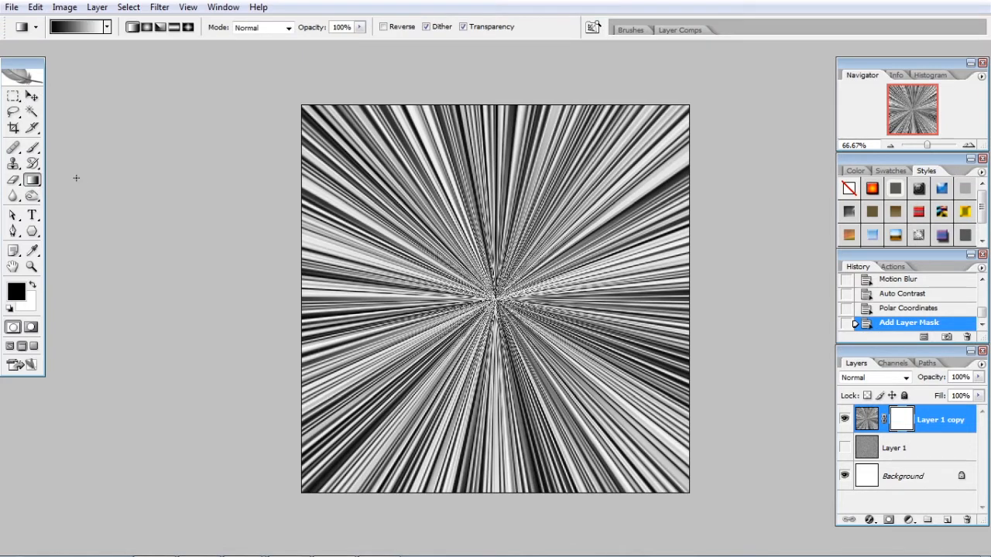
pyautogui.click(147, 27)
pyautogui.moveTo(495, 299); pyautogui.dragTo(336, 293)
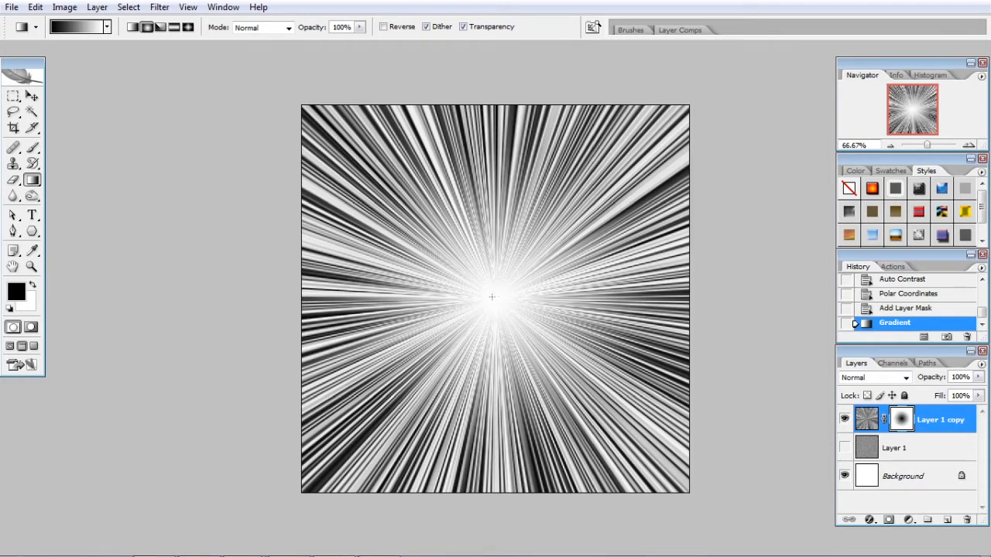
pyautogui.moveTo(494, 299); pyautogui.dragTo(303, 288)
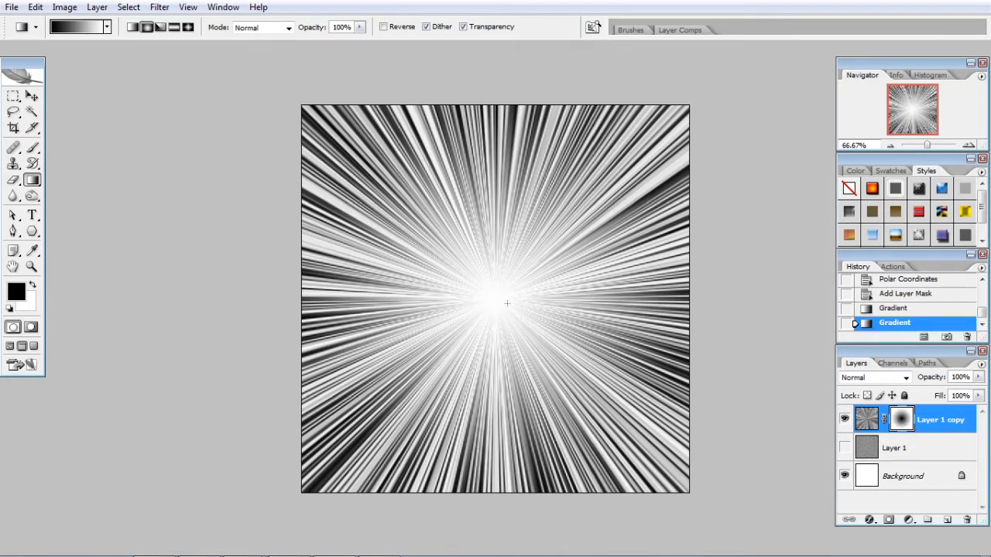
# Unlink the layer mask from Layer 1 copy and scale the mask to about 61.6% around its center.
pyautogui.click(887, 419)
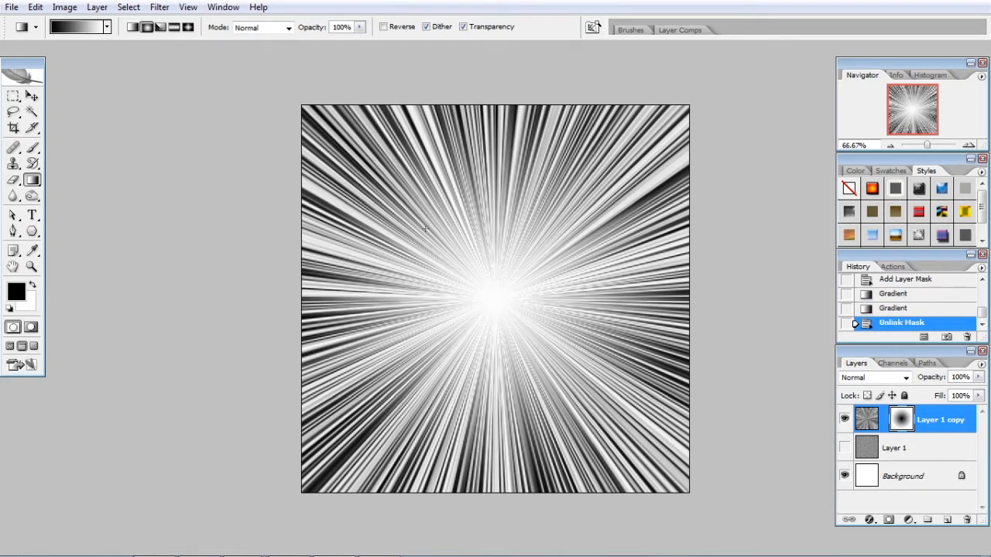
pyautogui.click(32, 96)
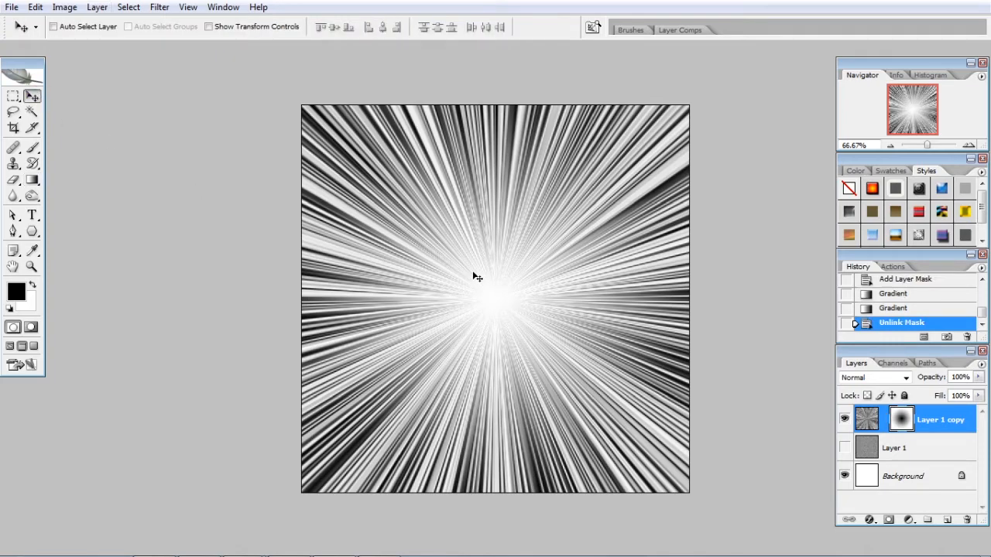
pyautogui.hotkey('ctrl', 't')
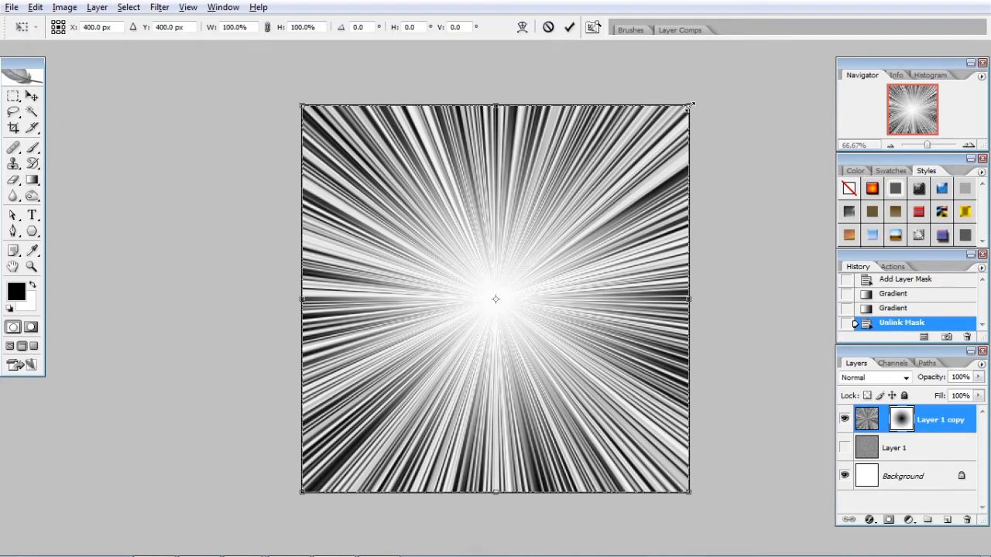
pyautogui.moveTo(691, 104); pyautogui.dragTo(610, 172)
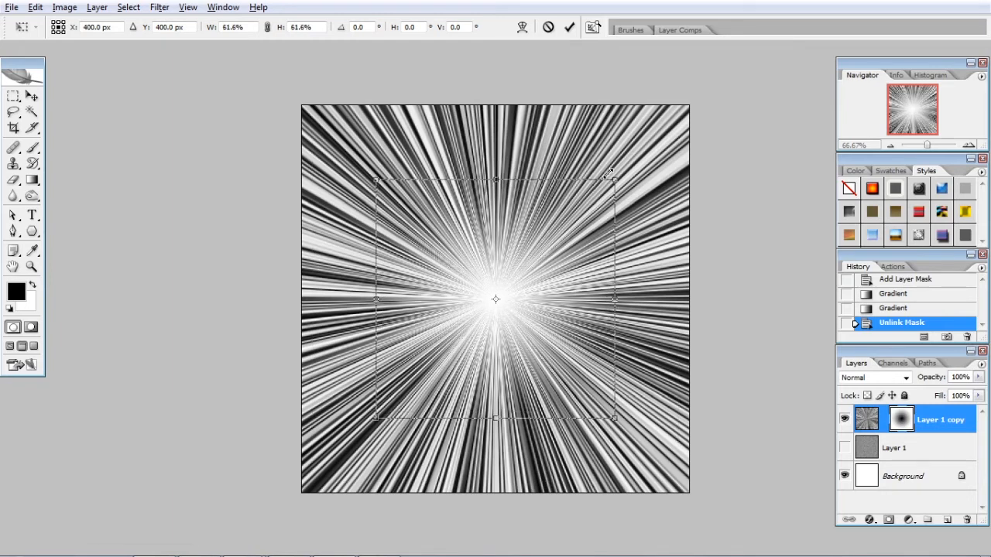
pyautogui.press('Return')
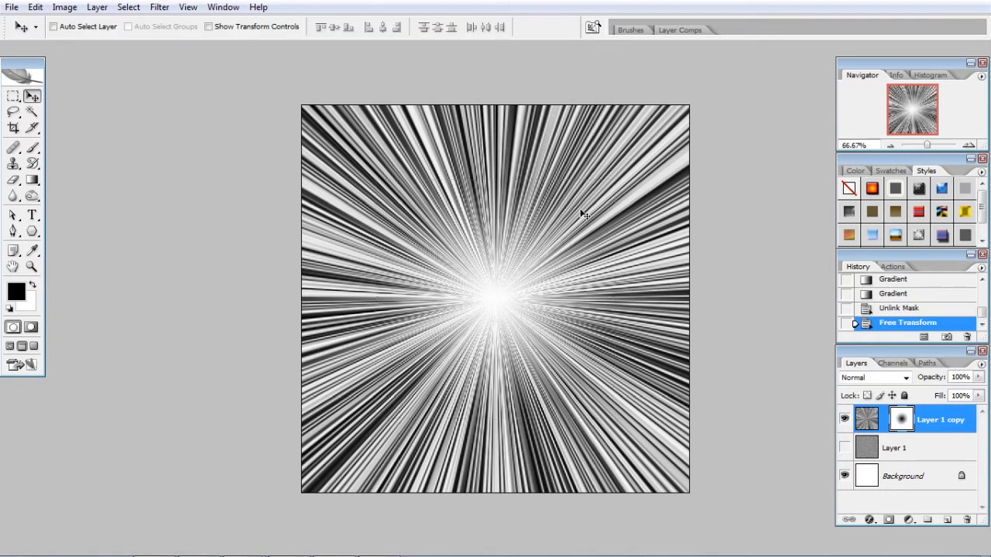
# Paint a soft black brush dab on the mask at the center of the burst, using a slightly reduced brush size.
pyautogui.click(32, 148)
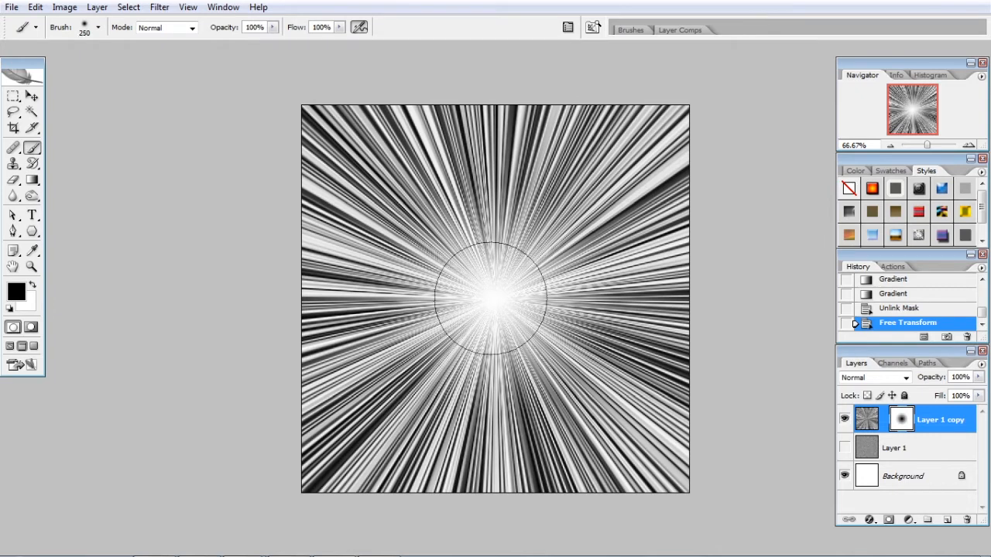
pyautogui.press('[')
pyautogui.press('[')
pyautogui.click(496, 302)
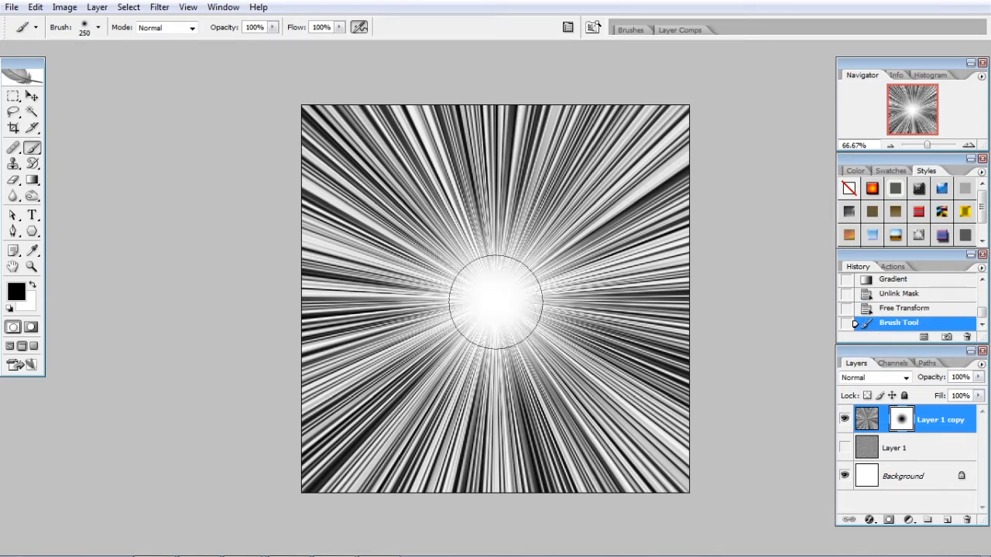
pyautogui.click(32, 96)
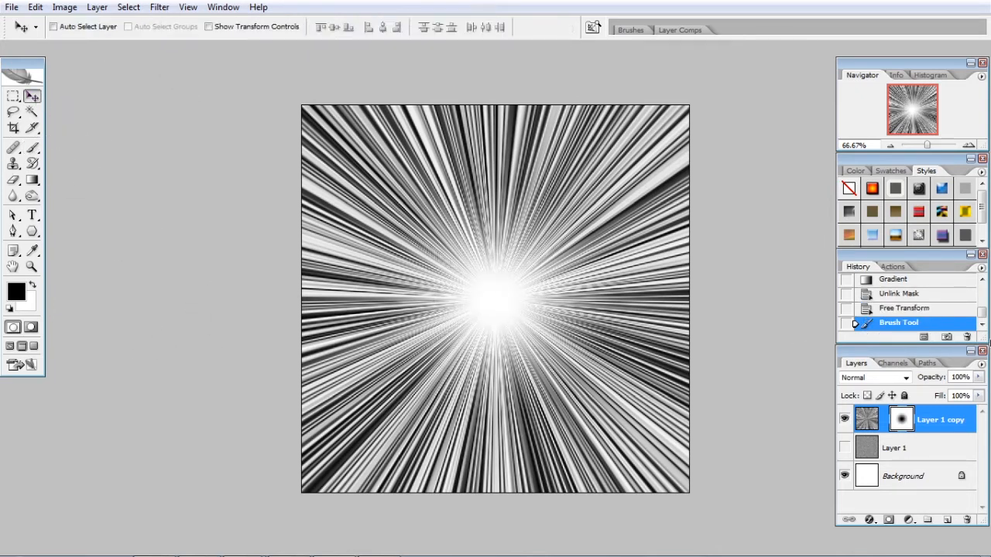
# Relink the mask to Layer 1 copy and apply Auto Contrast to the layer's rays.
pyautogui.click(885, 421)
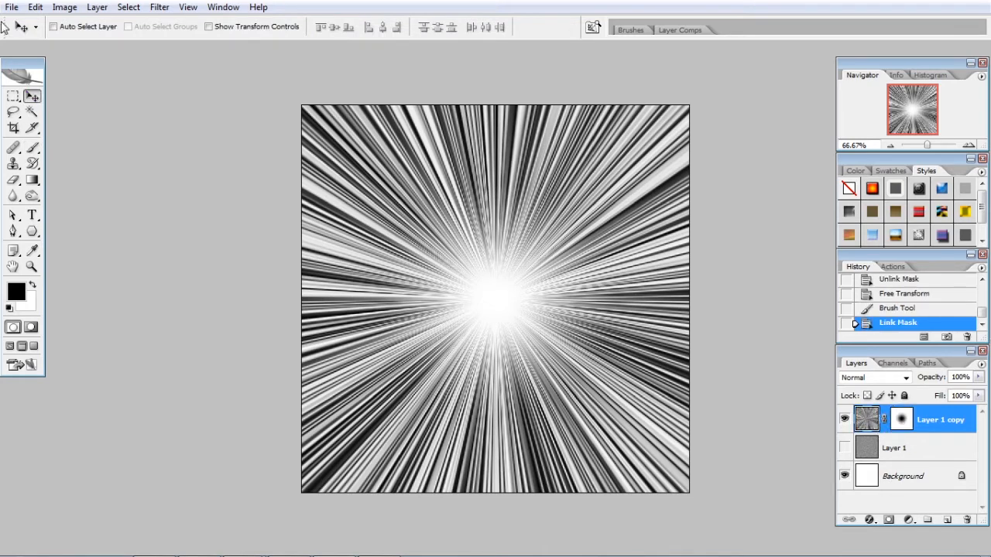
pyautogui.click(64, 8)
pyautogui.moveTo(81, 42)
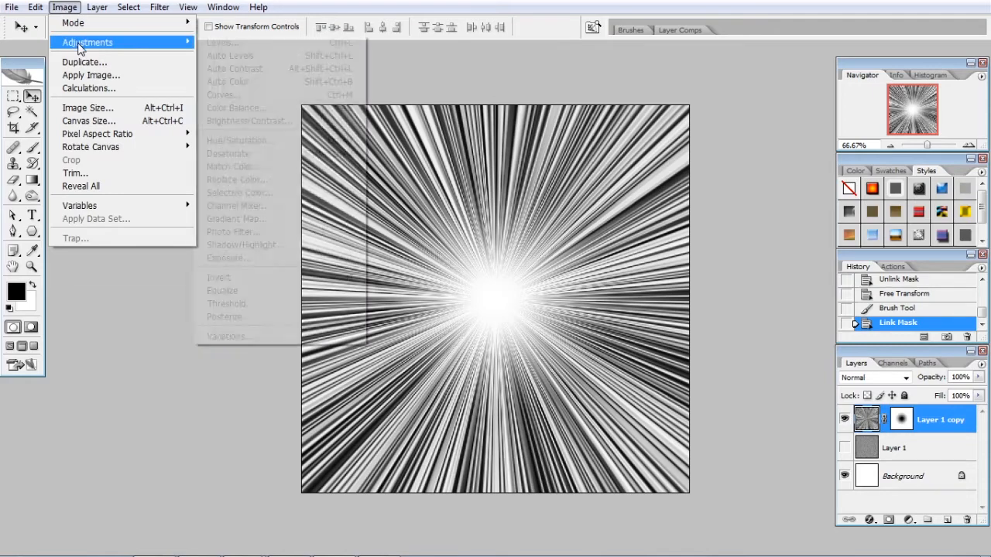
pyautogui.click(236, 68)
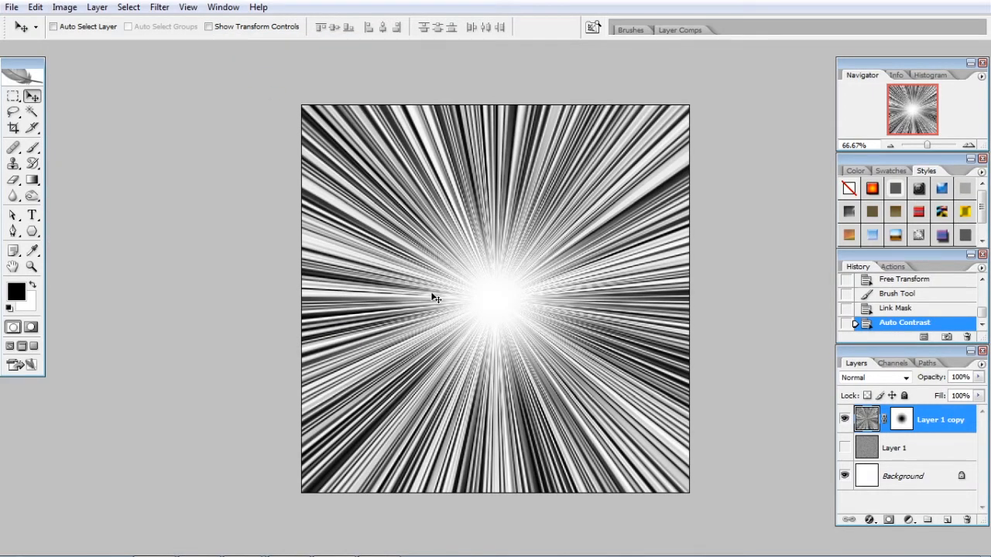
# Increase the rays' contrast with Levels, setting the input levels to 29, 0.77 and 221.
pyautogui.hotkey('ctrl', 'l')
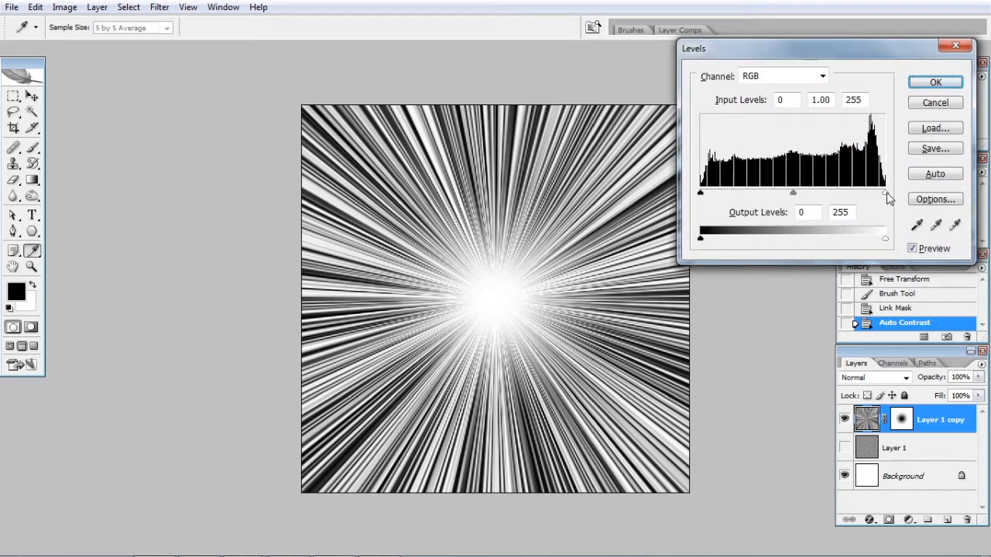
pyautogui.moveTo(887, 195); pyautogui.dragTo(874, 193)
pyautogui.moveTo(792, 194); pyautogui.dragTo(804, 198)
pyautogui.moveTo(701, 194); pyautogui.dragTo(721, 193)
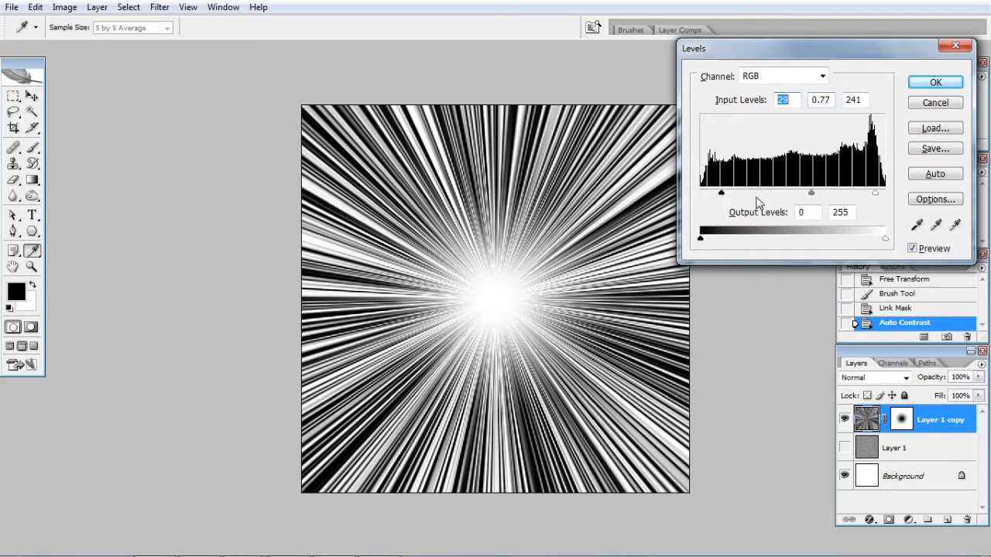
pyautogui.moveTo(875, 194); pyautogui.dragTo(860, 195)
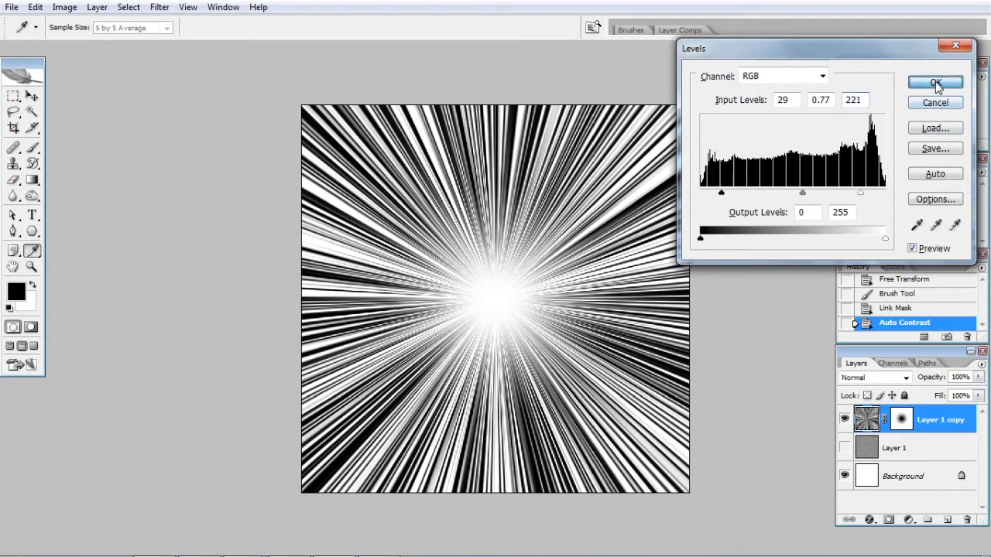
pyautogui.click(935, 83)
pyautogui.press('v')
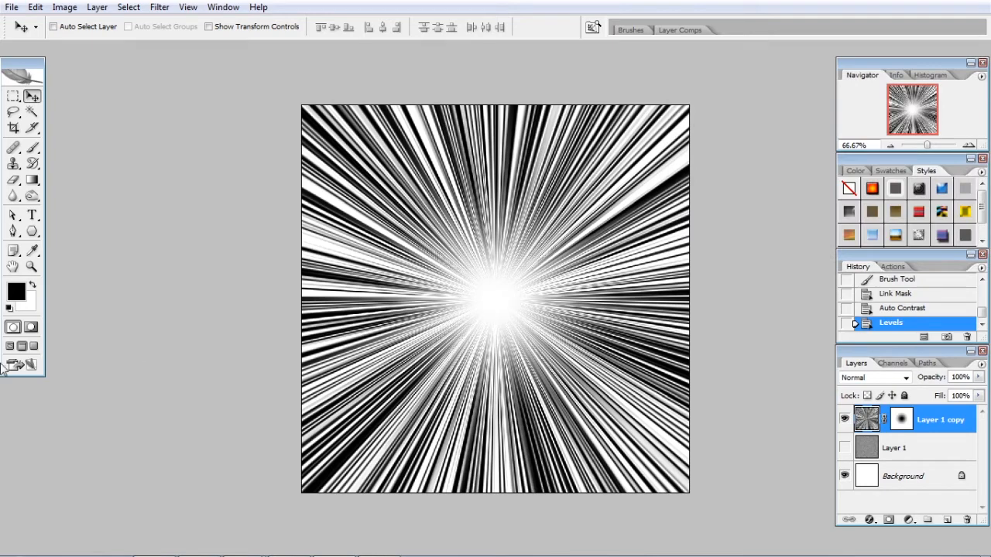
# Open the recently used image Pumpkin.jpg.
pyautogui.click(11, 7)
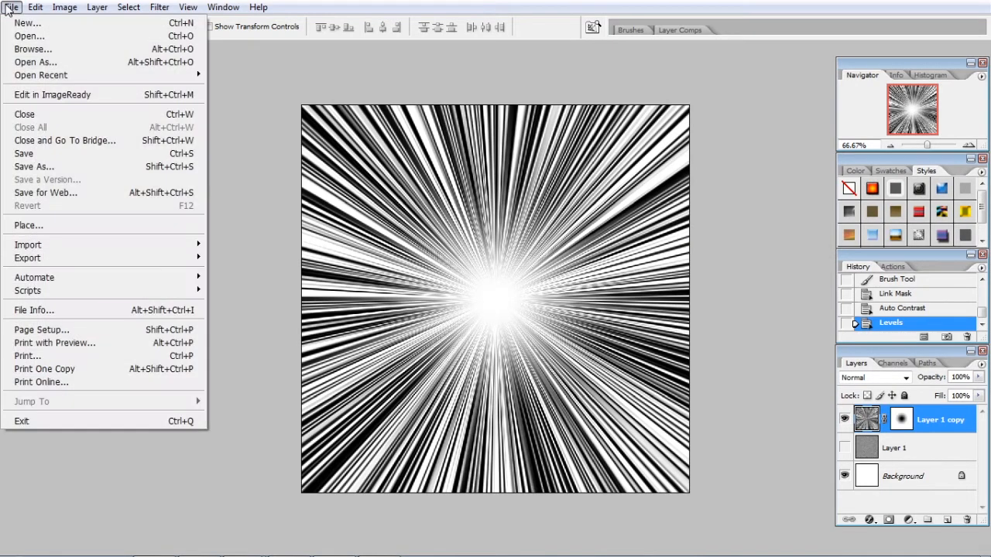
pyautogui.moveTo(44, 77)
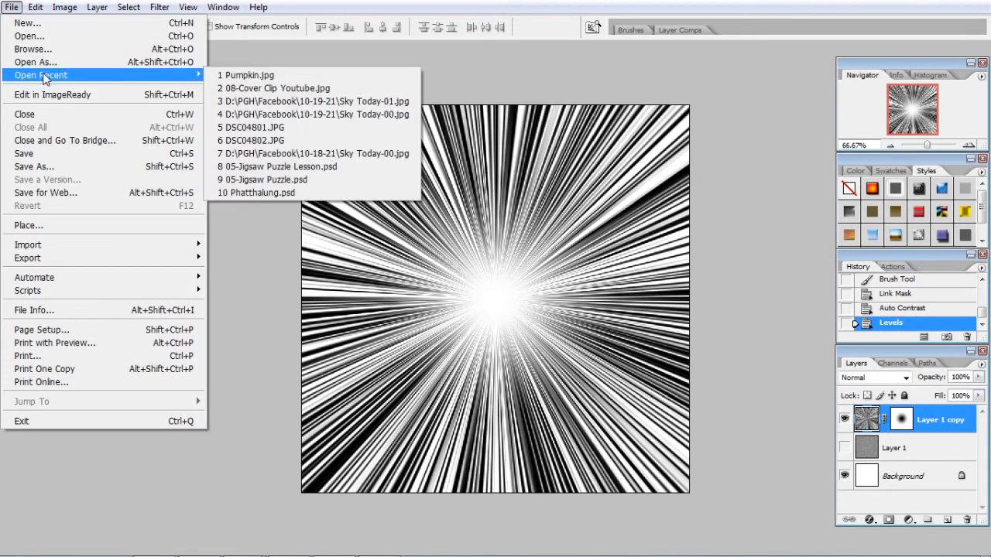
pyautogui.click(244, 76)
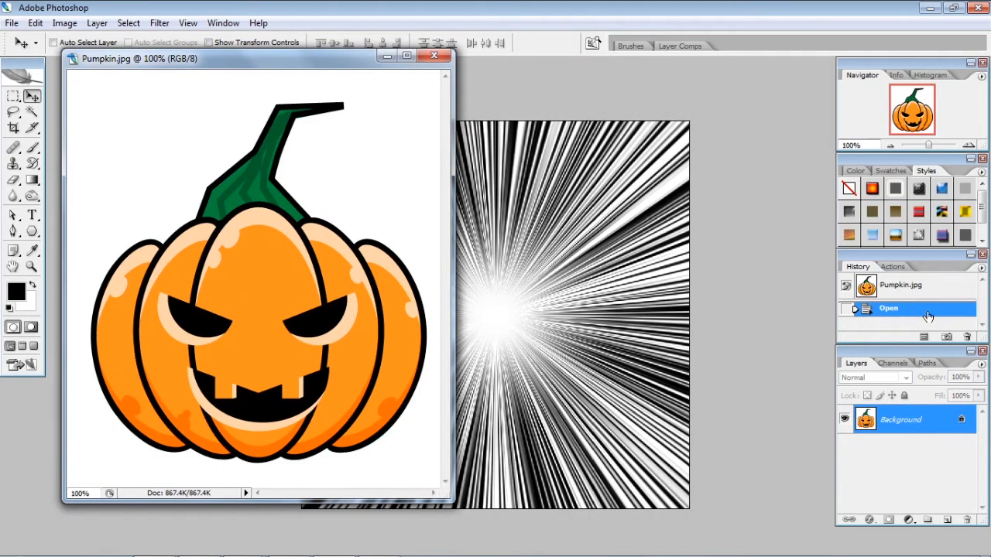
# Load the pumpkin's Work Path as a selection and copy the selected pumpkin.
pyautogui.click(926, 364)
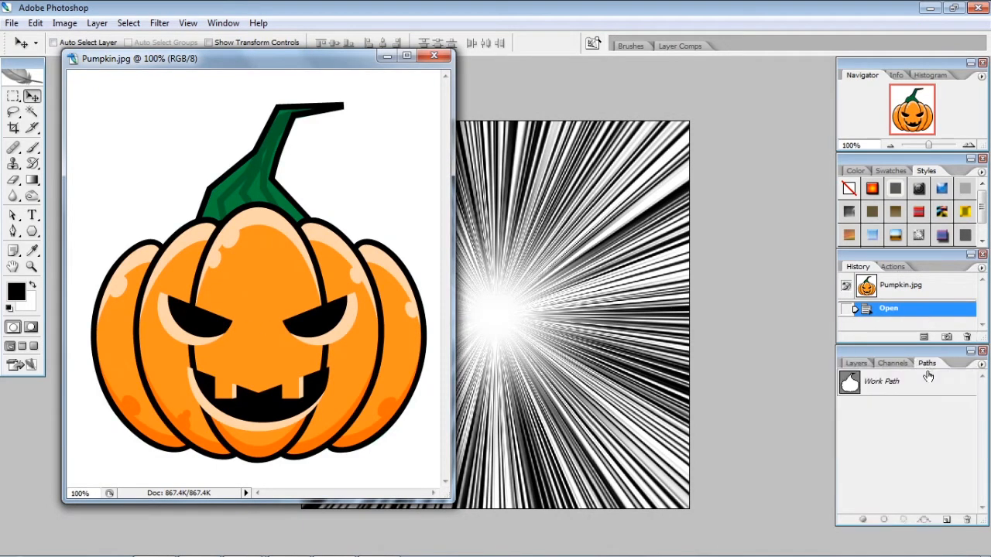
pyautogui.click(909, 387)
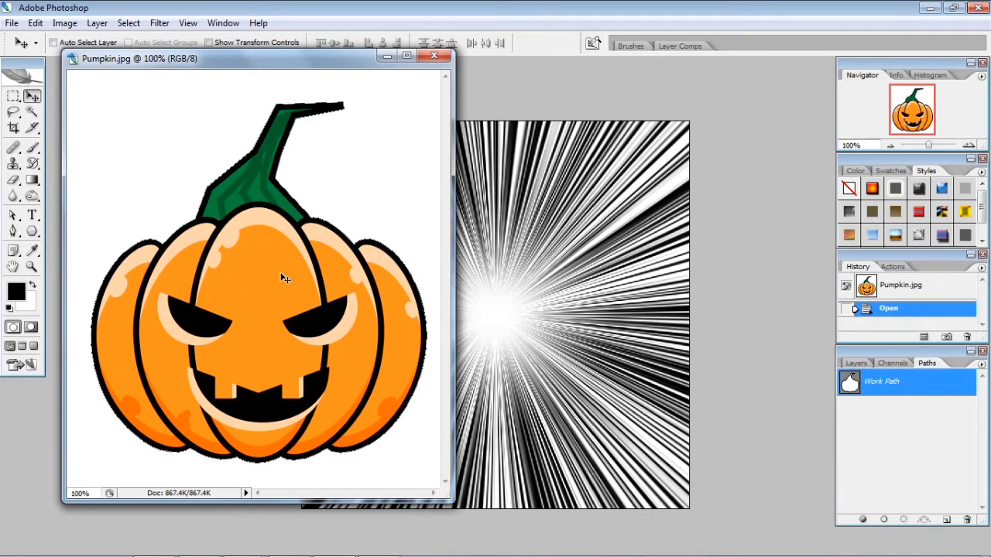
pyautogui.hotkey('ctrl', 'Return')
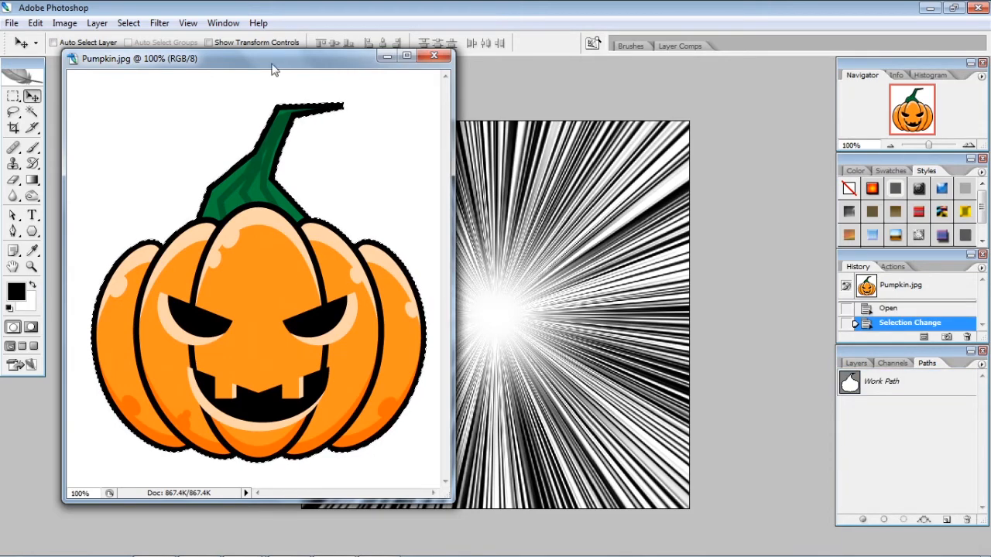
pyautogui.click(36, 24)
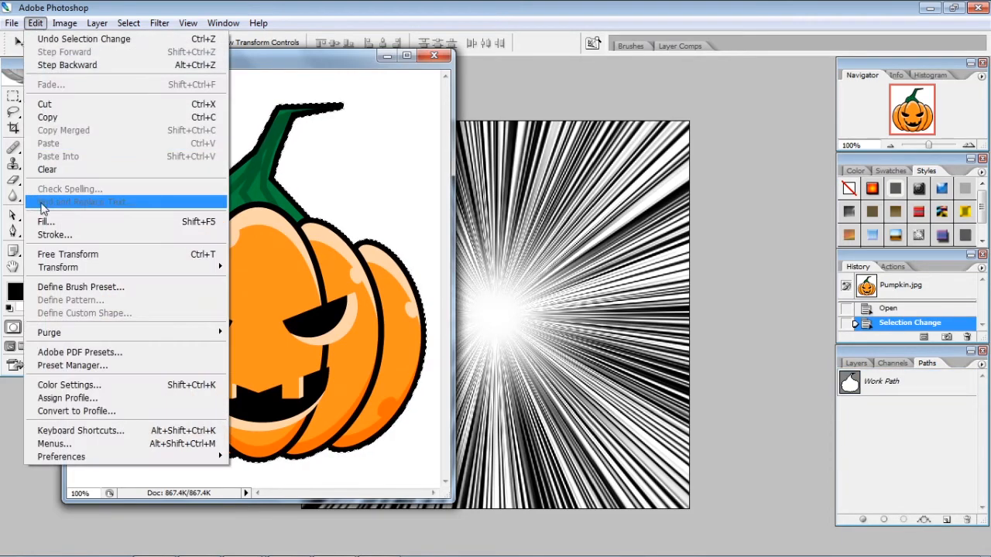
pyautogui.click(58, 117)
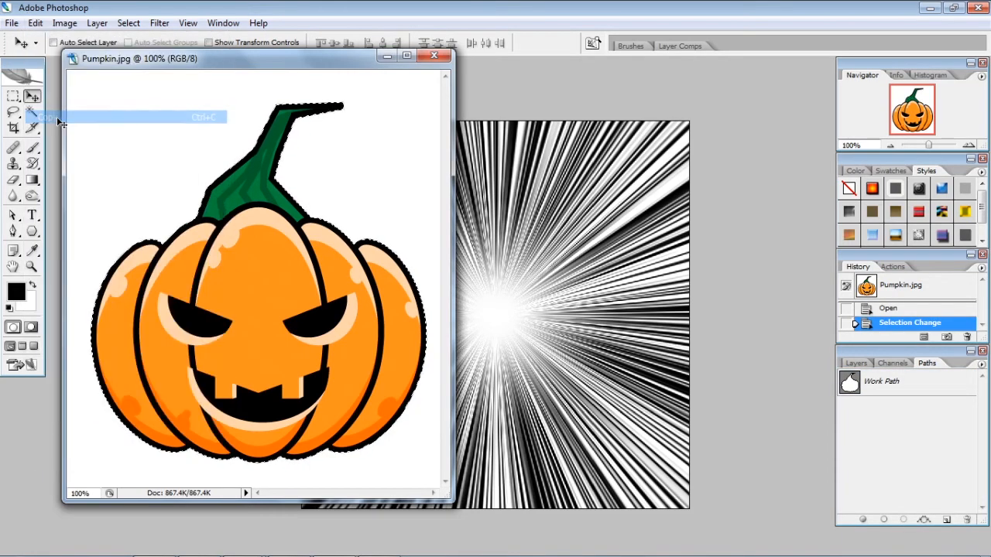
# Paste the pumpkin into the light-burst document above Layer 1 copy and nudge it upward toward the burst's center.
pyautogui.click(223, 23)
pyautogui.click(240, 326)
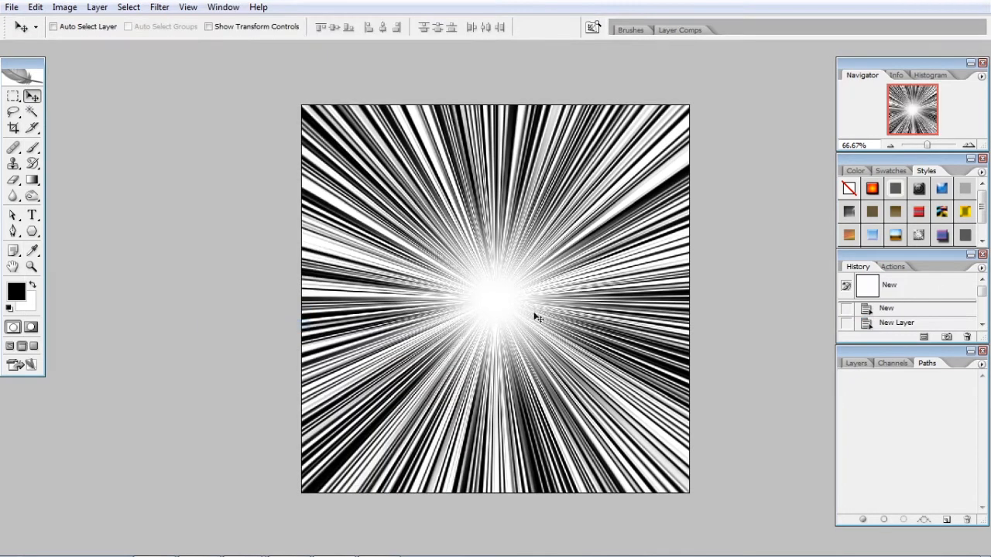
pyautogui.click(856, 364)
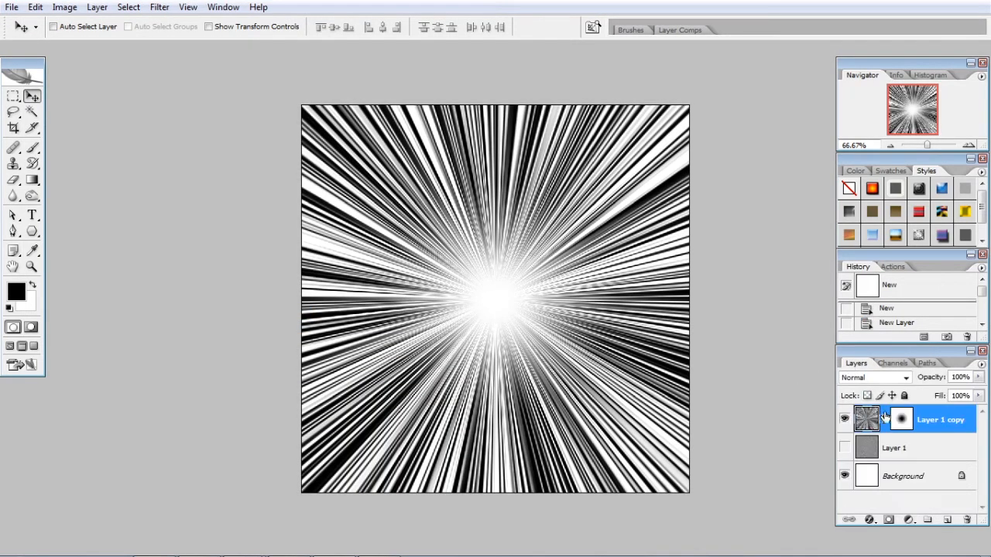
pyautogui.hotkey('ctrl', 'v')
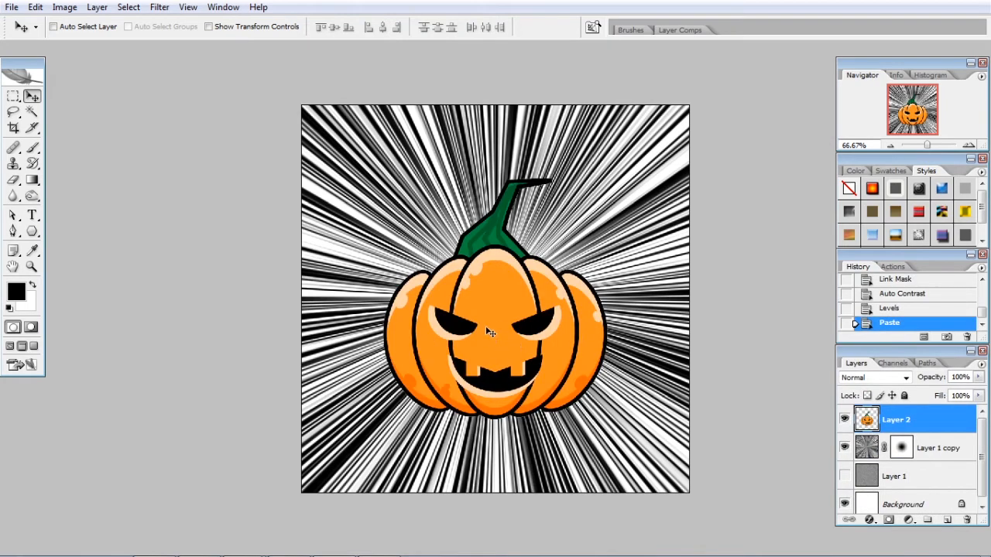
pyautogui.hotkey('shift', 'Up')
pyautogui.hotkey('shift', 'Up')
pyautogui.hotkey('shift', 'Up')
pyautogui.hotkey('shift', 'Up')
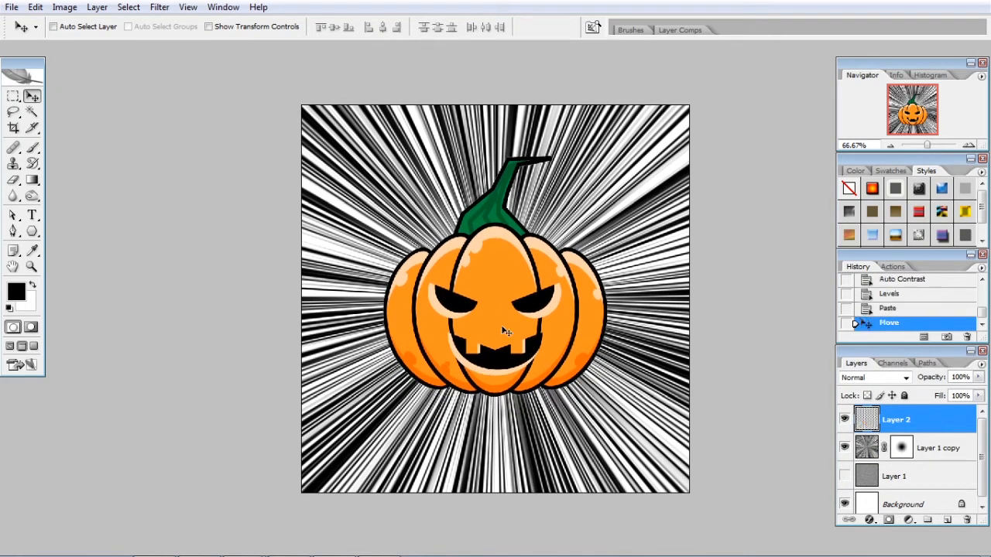
# Rotate the pumpkin slightly counterclockwise with Free Transform.
pyautogui.hotkey('ctrl', 't')
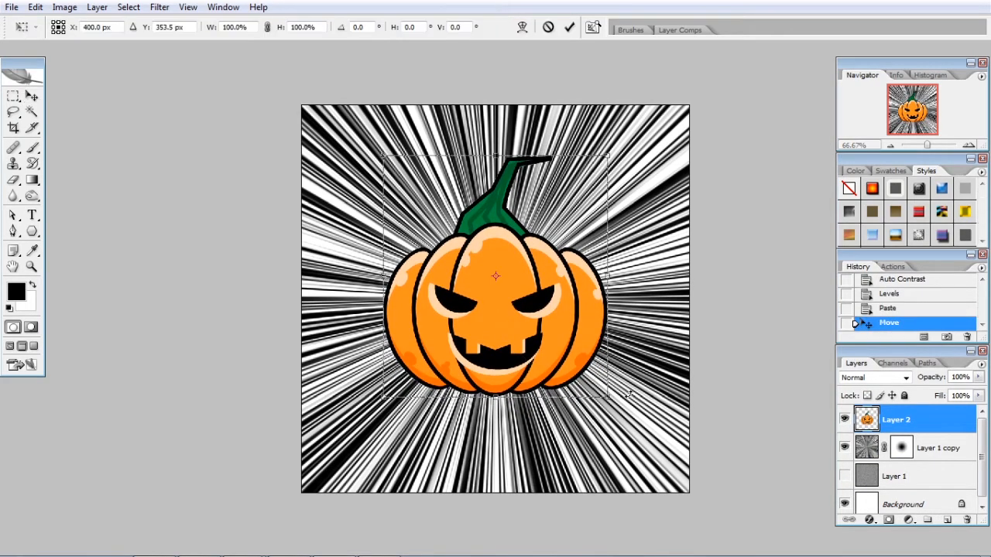
pyautogui.moveTo(629, 394); pyautogui.dragTo(628, 358)
pyautogui.press('Return')
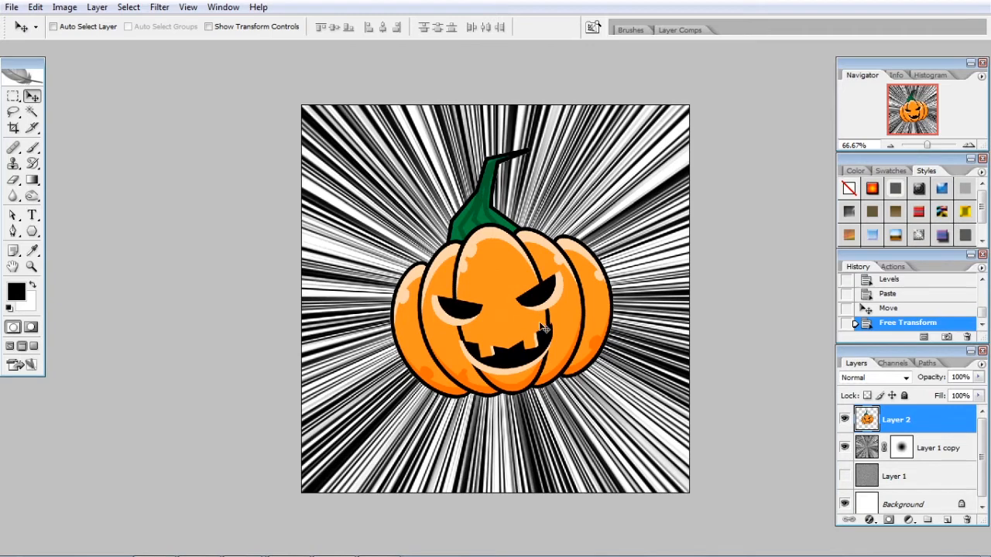
# Set the blending mode of Layer 1 copy to Multiply and place the pumpkin layer beneath it.
pyautogui.click(941, 452)
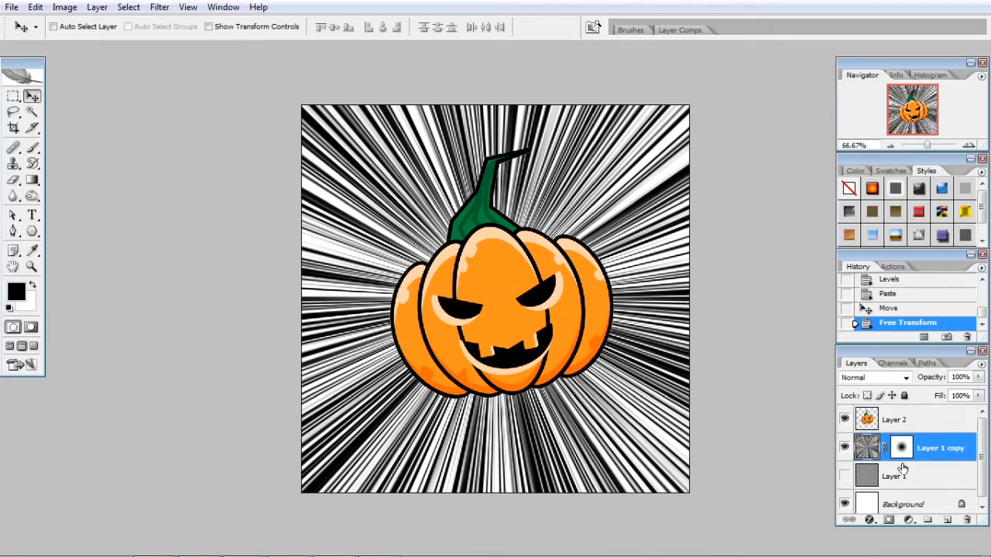
pyautogui.click(887, 379)
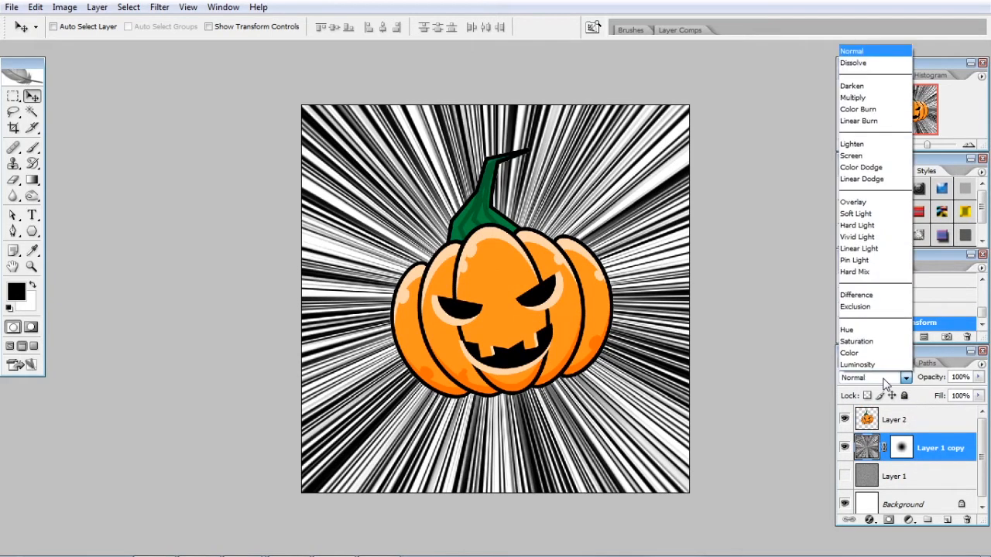
pyautogui.click(861, 98)
pyautogui.moveTo(936, 422); pyautogui.dragTo(921, 464)
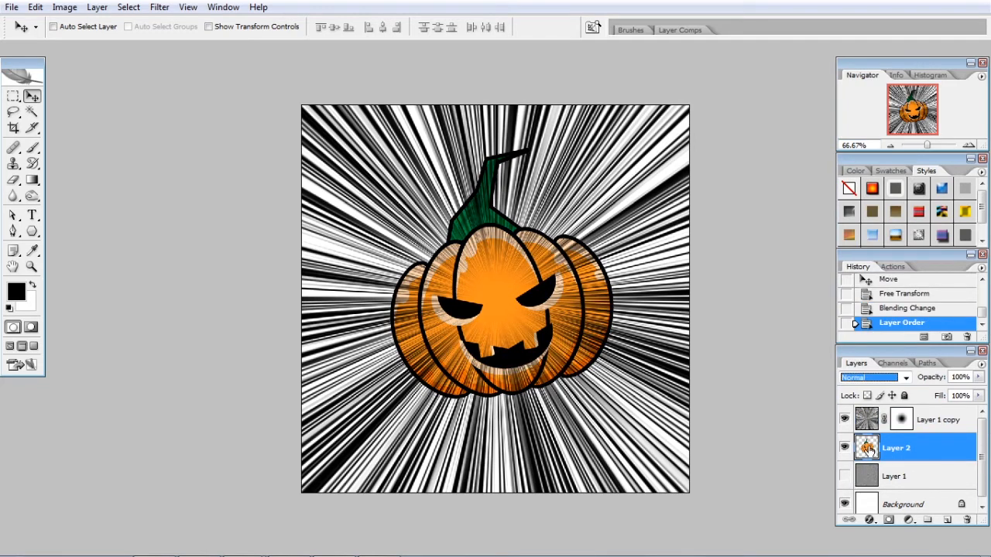
# Unlink the layer mask of Layer 1 copy and make the mask the active target.
pyautogui.click(901, 423)
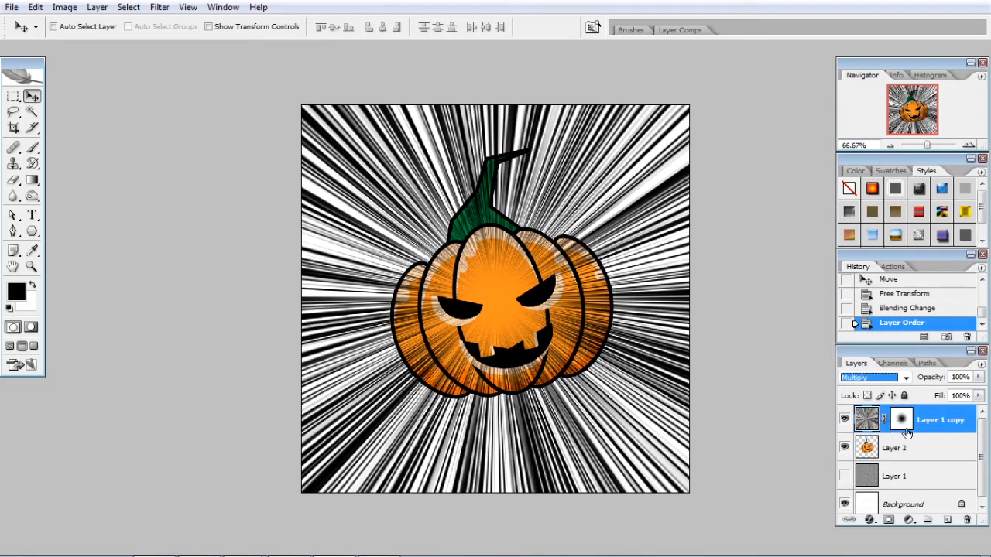
pyautogui.click(885, 420)
pyautogui.click(898, 503)
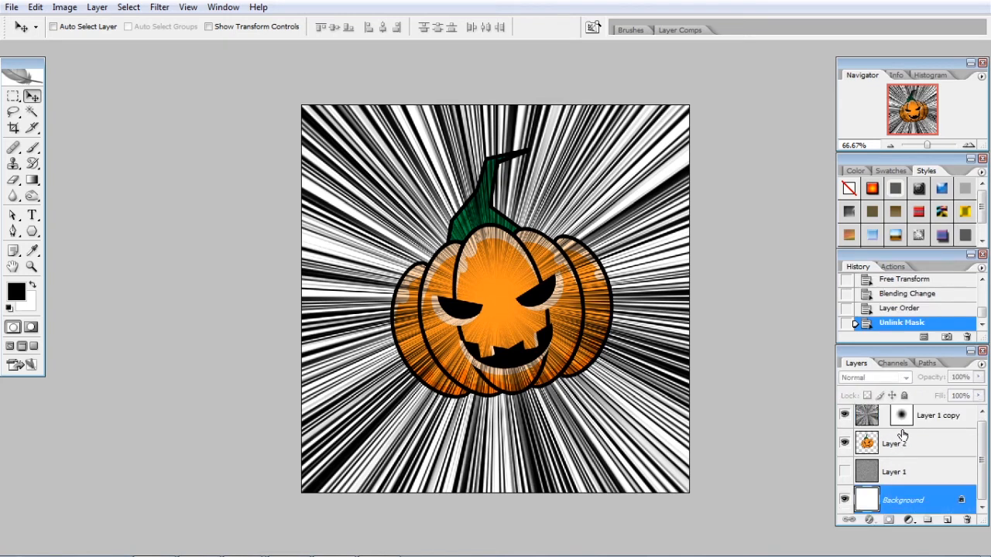
pyautogui.click(901, 420)
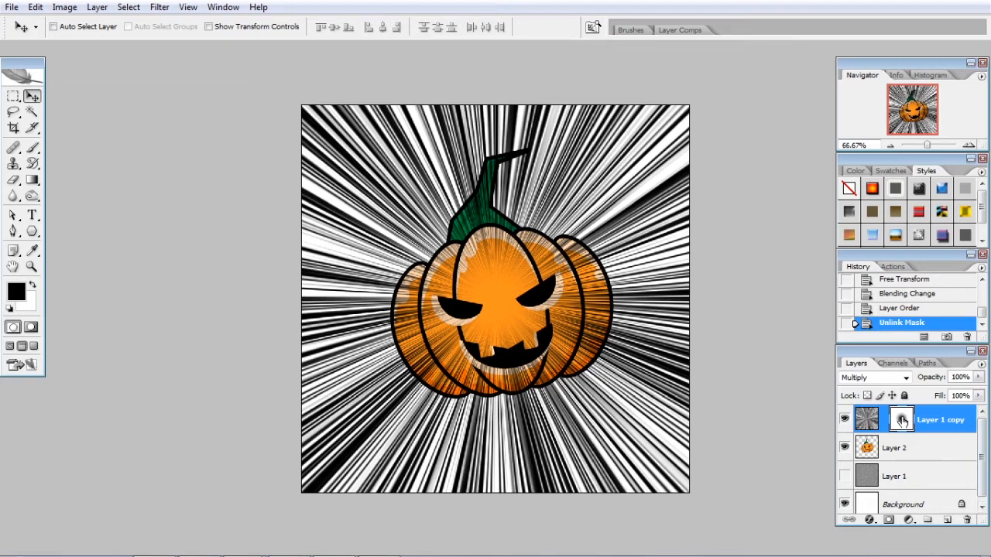
# Paint the mask black over the pumpkin's face with a soft 400 px brush to hide the rays there.
pyautogui.click(31, 147)
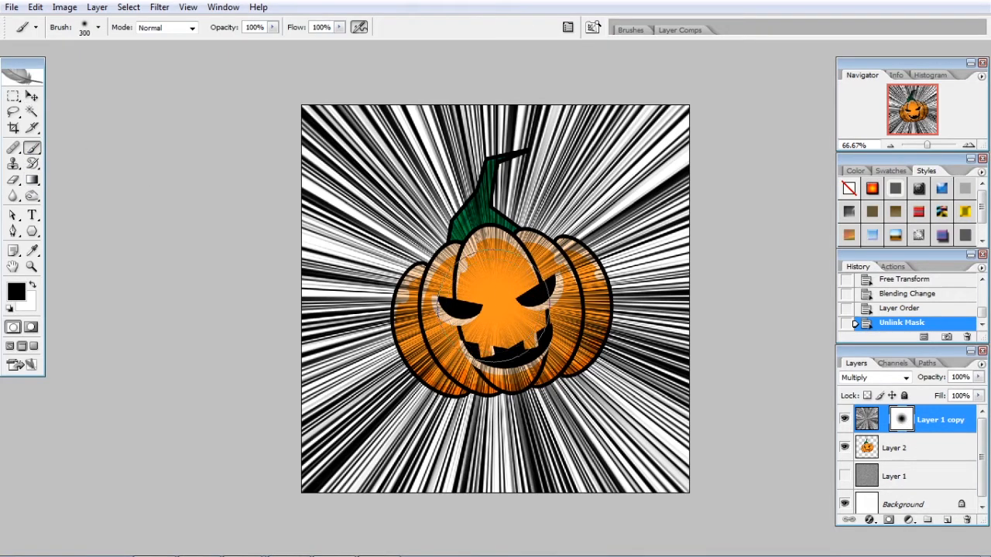
pyautogui.press(']')
pyautogui.press(']')
pyautogui.moveTo(495, 260)
pyautogui.mouseDown()
pyautogui.moveTo(542, 341)
pyautogui.moveTo(534, 368)
pyautogui.mouseUp()
pyautogui.click(500, 310)
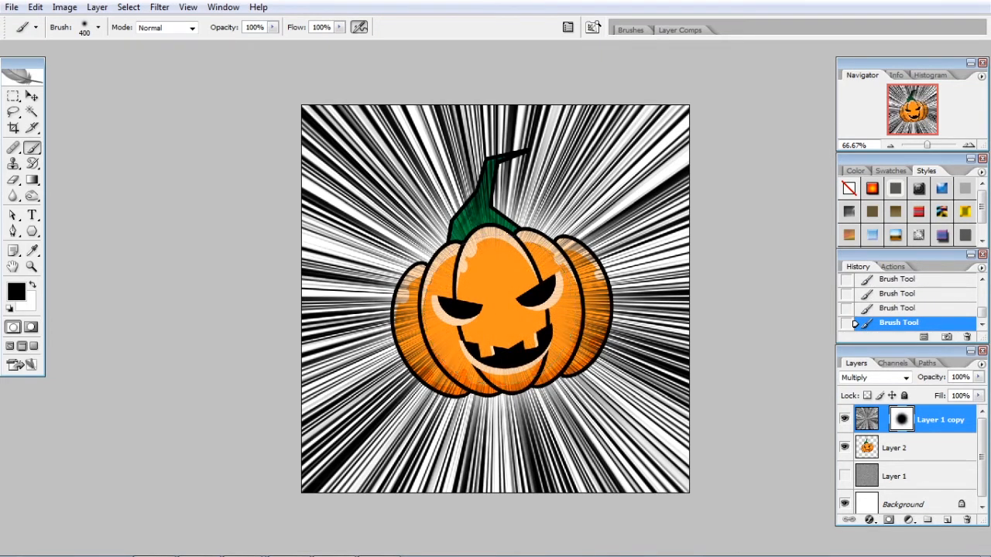
pyautogui.click(500, 310)
pyautogui.click(500, 310)
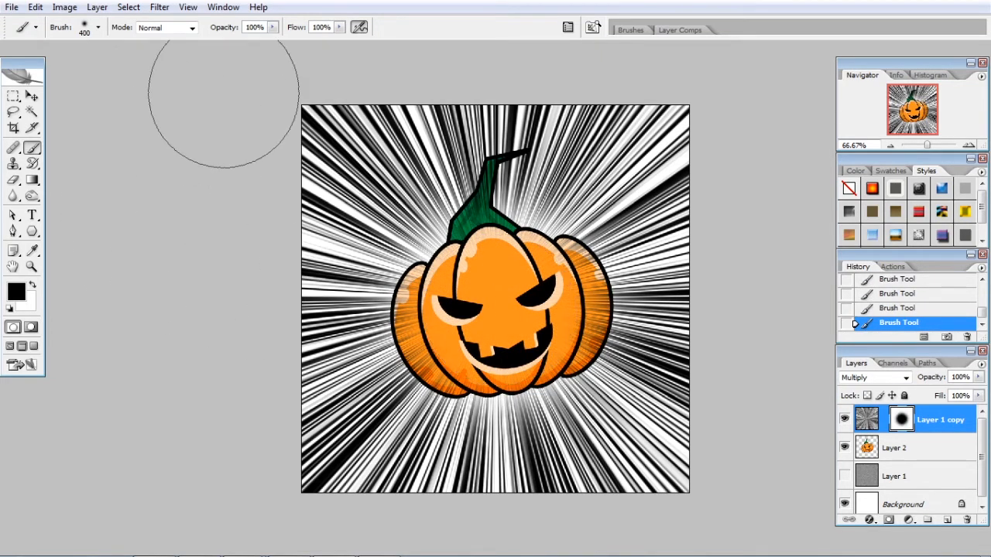
# Relink the layer mask of Layer 1 copy to its layer.
pyautogui.click(32, 95)
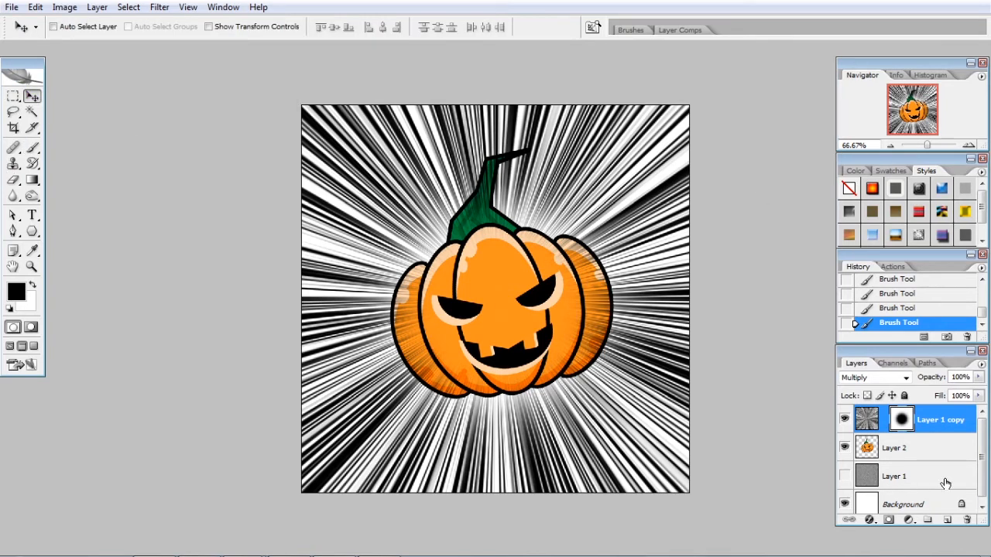
pyautogui.click(932, 456)
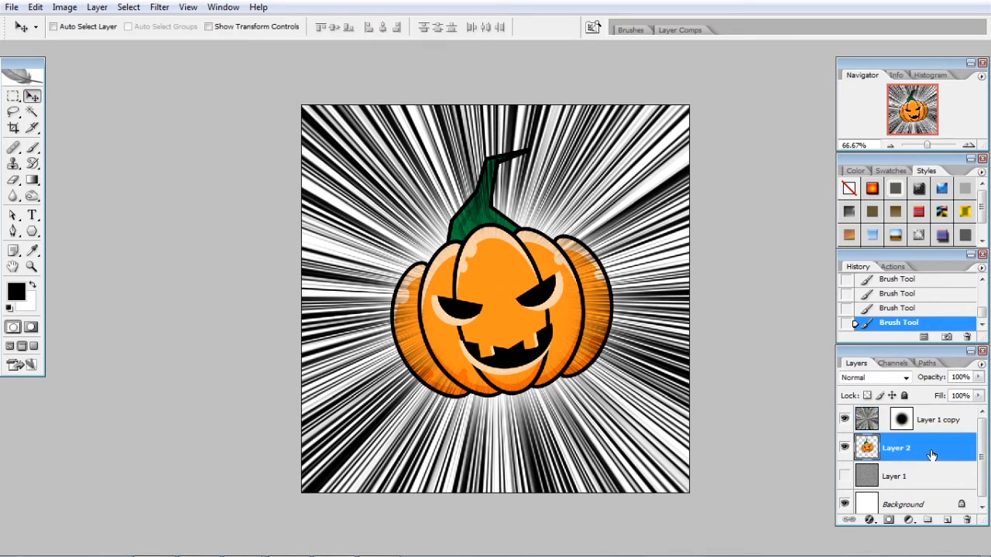
pyautogui.click(32, 231)
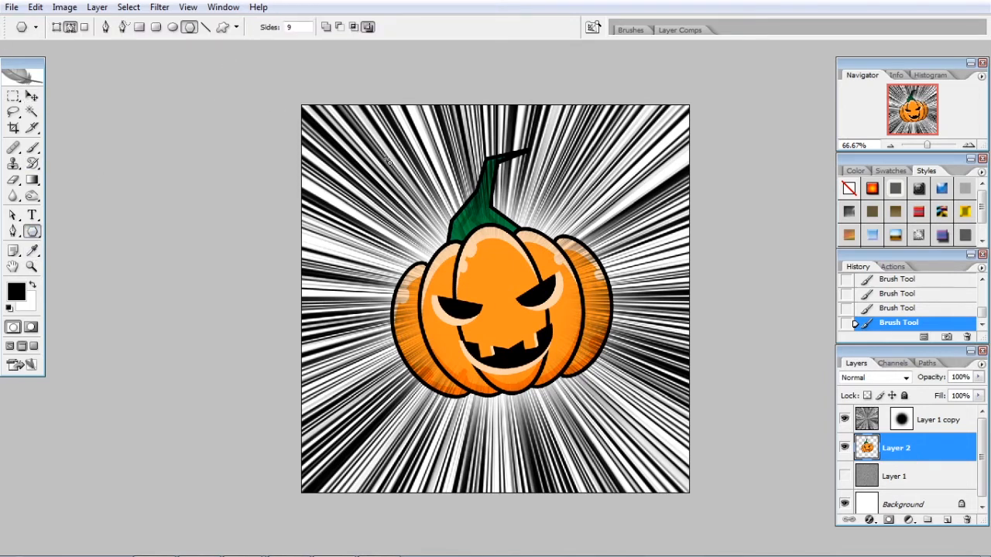
pyautogui.click(934, 426)
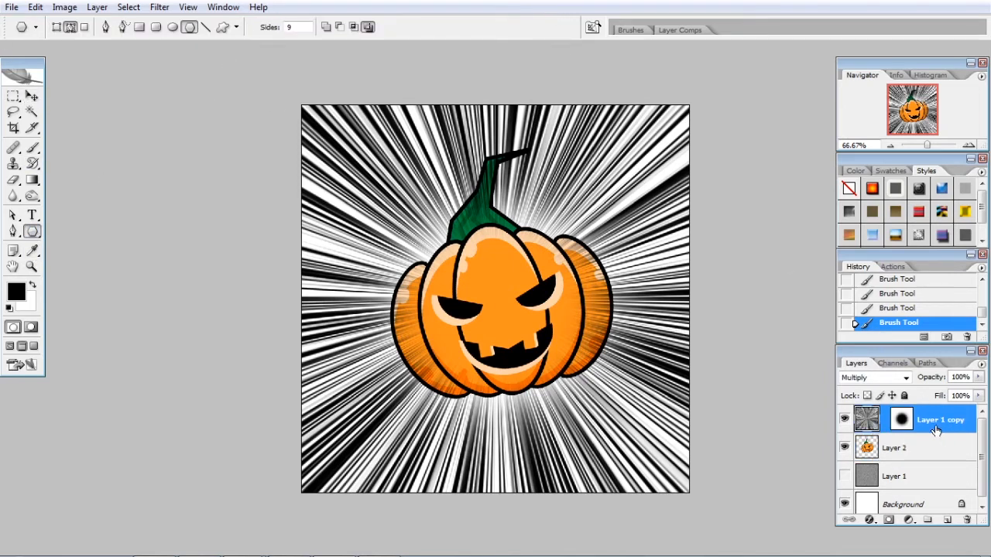
pyautogui.click(888, 421)
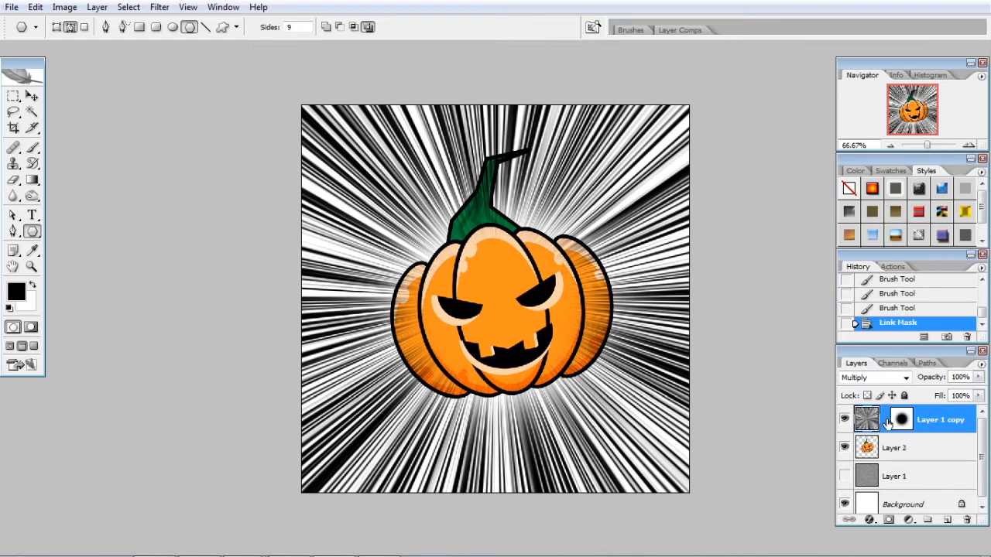
# Draw a large white nine-pointed starburst as a shape layer over the canvas's upper-left corner.
pyautogui.click(31, 285)
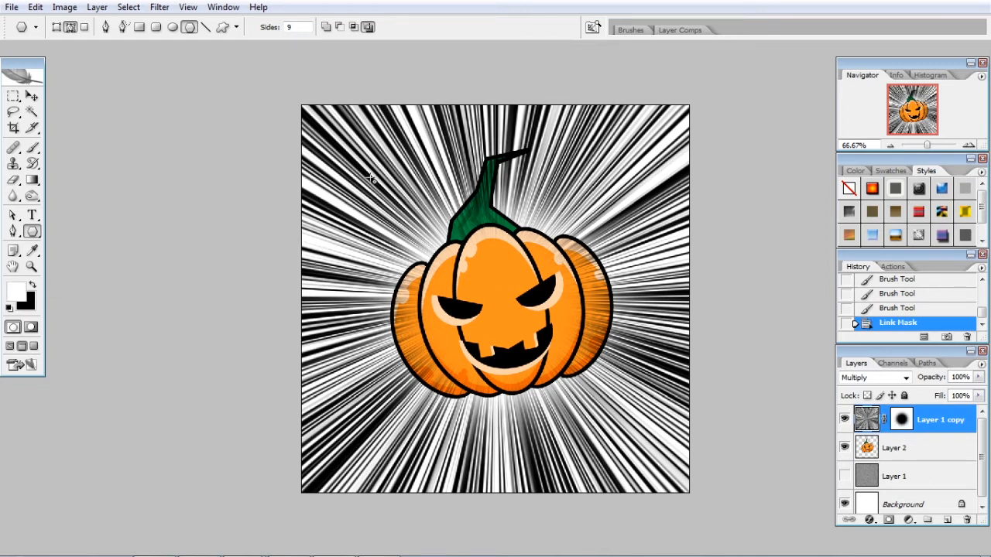
pyautogui.moveTo(370, 178); pyautogui.dragTo(417, 270)
pyautogui.hotkey('ctrl', 'z')
pyautogui.click(56, 26)
pyautogui.moveTo(343, 155); pyautogui.dragTo(358, 255)
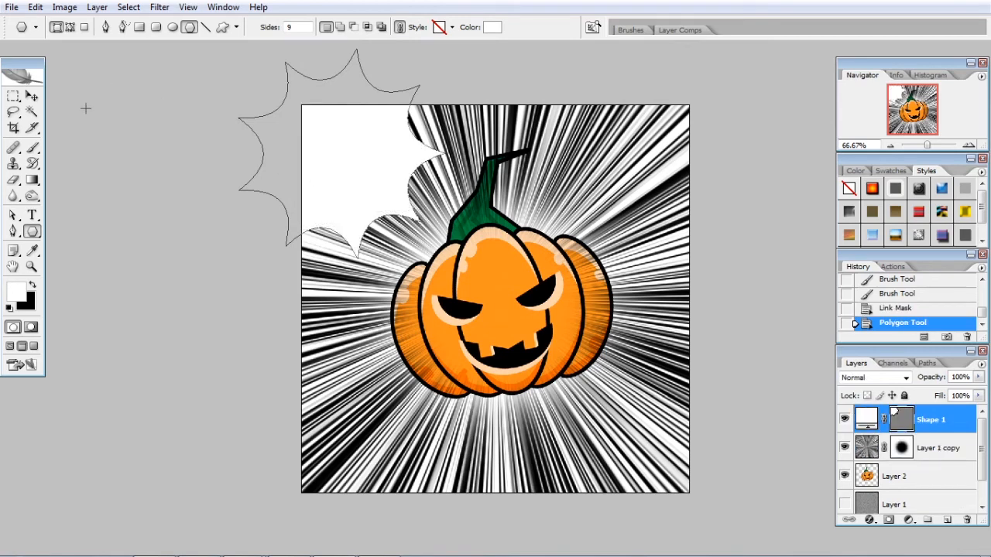
# Move the starburst further into the canvas and shift the pumpkin slightly down and to the right.
pyautogui.click(31, 95)
pyautogui.moveTo(343, 214); pyautogui.dragTo(381, 242)
pyautogui.click(904, 474)
pyautogui.moveTo(519, 337); pyautogui.dragTo(531, 343)
pyautogui.click(929, 419)
pyautogui.moveTo(381, 223); pyautogui.dragTo(401, 233)
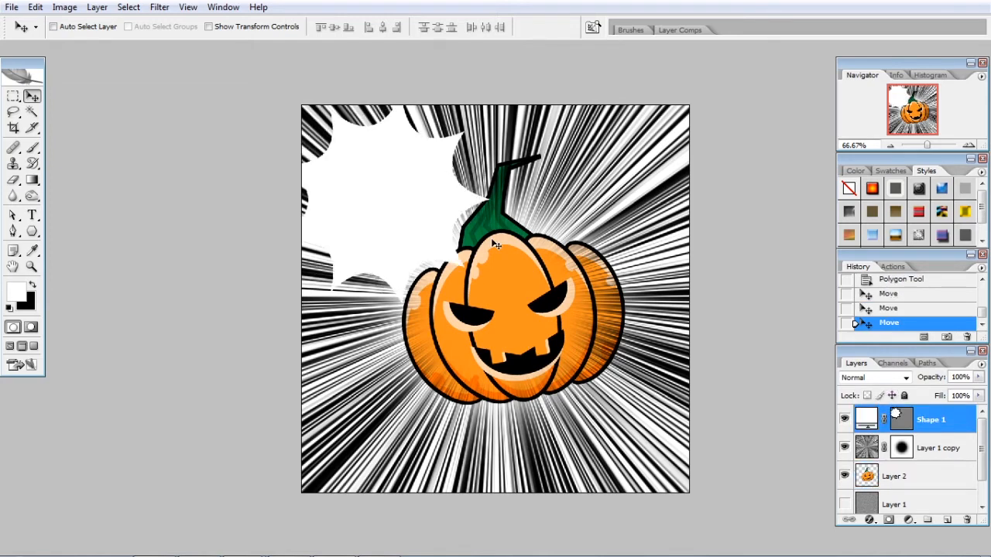
# Narrow the starburst to 76.2% width, rotate it clockwise and place it against the pumpkin's upper-left side.
pyautogui.hotkey('ctrl', 't')
pyautogui.moveTo(488, 202); pyautogui.dragTo(440, 202)
pyautogui.moveTo(472, 143); pyautogui.dragTo(484, 216)
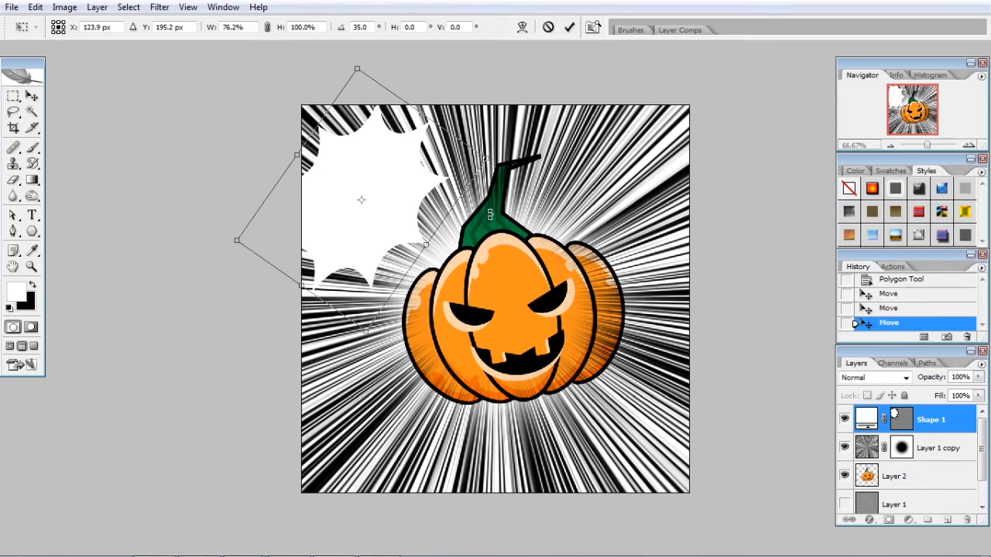
pyautogui.moveTo(404, 204); pyautogui.dragTo(448, 215)
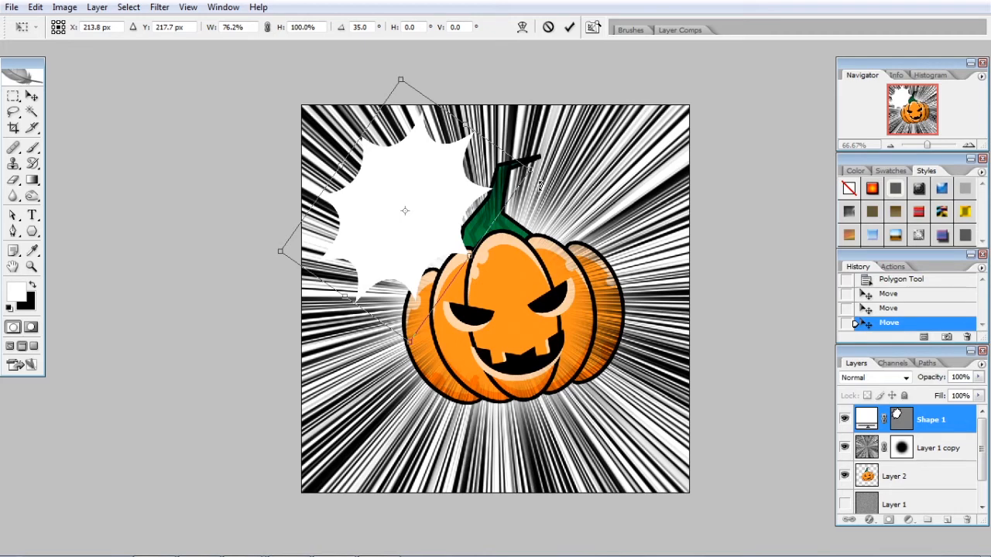
pyautogui.moveTo(540, 184); pyautogui.dragTo(557, 206)
pyautogui.moveTo(471, 217); pyautogui.dragTo(451, 239)
pyautogui.press('Return')
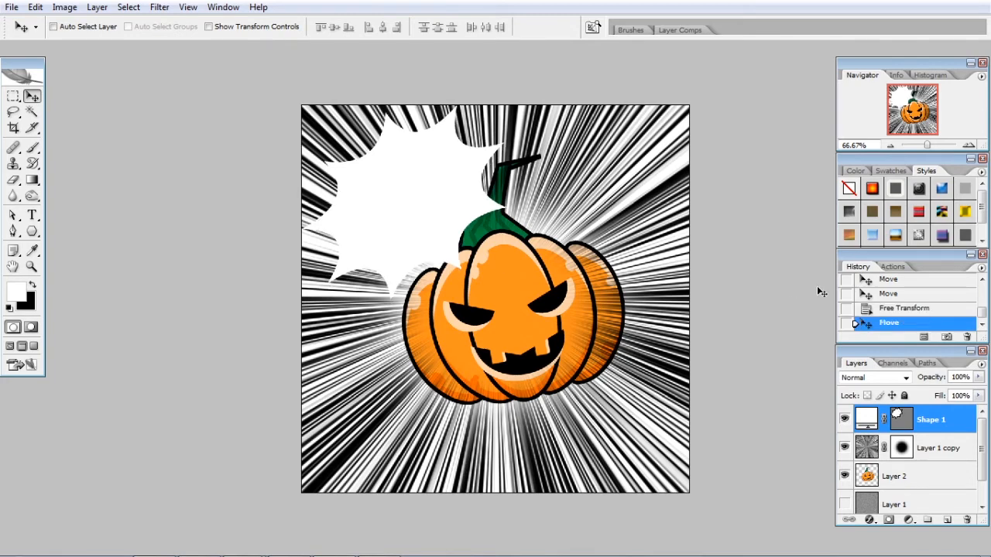
# Add a black (000000) Stroke layer style of 18 px to the starburst.
pyautogui.click(869, 520)
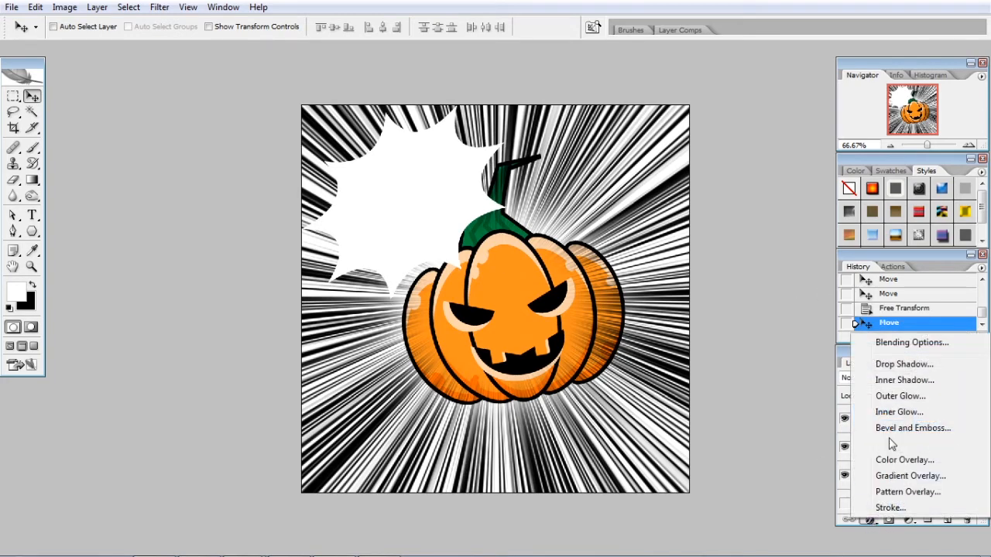
pyautogui.click(907, 508)
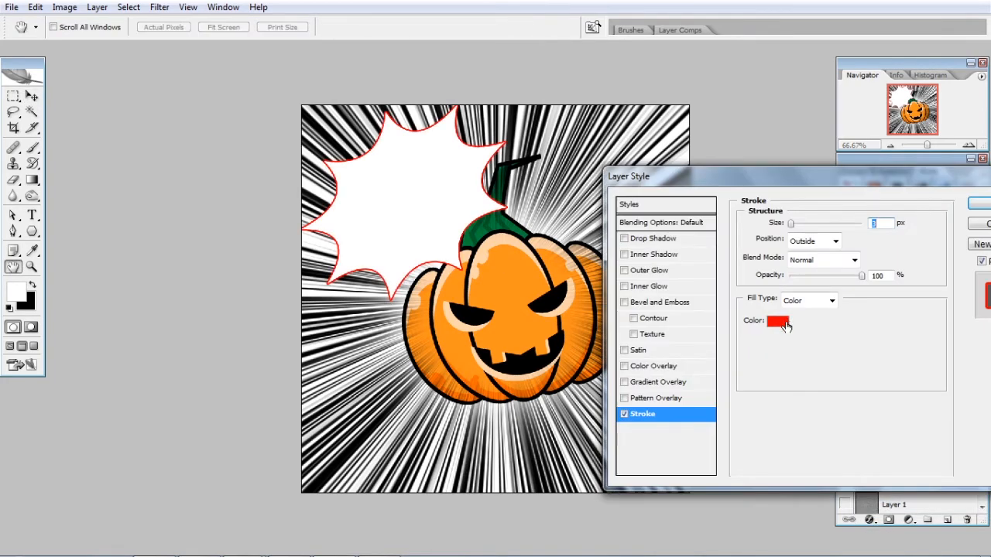
pyautogui.click(783, 325)
pyautogui.write('0')
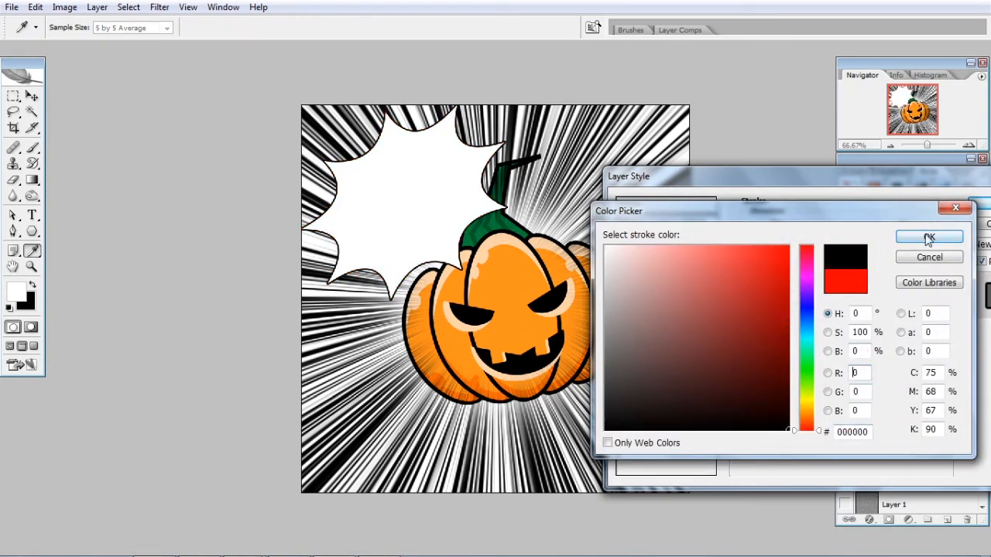
pyautogui.click(929, 236)
pyautogui.moveTo(795, 223); pyautogui.dragTo(800, 225)
# Compare the Inside and Center stroke positions, set the position to Inside and apply the layer style.
pyautogui.click(835, 241)
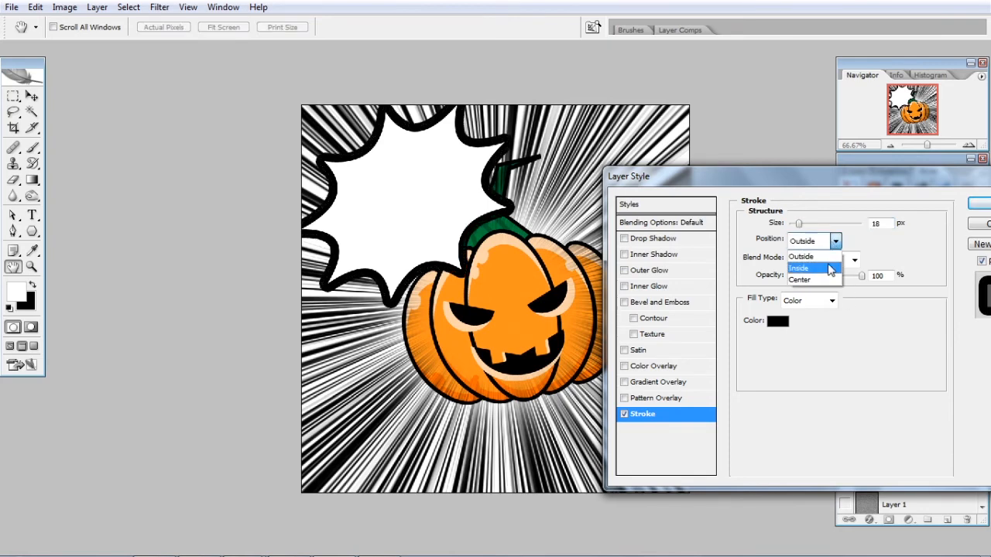
pyautogui.click(829, 269)
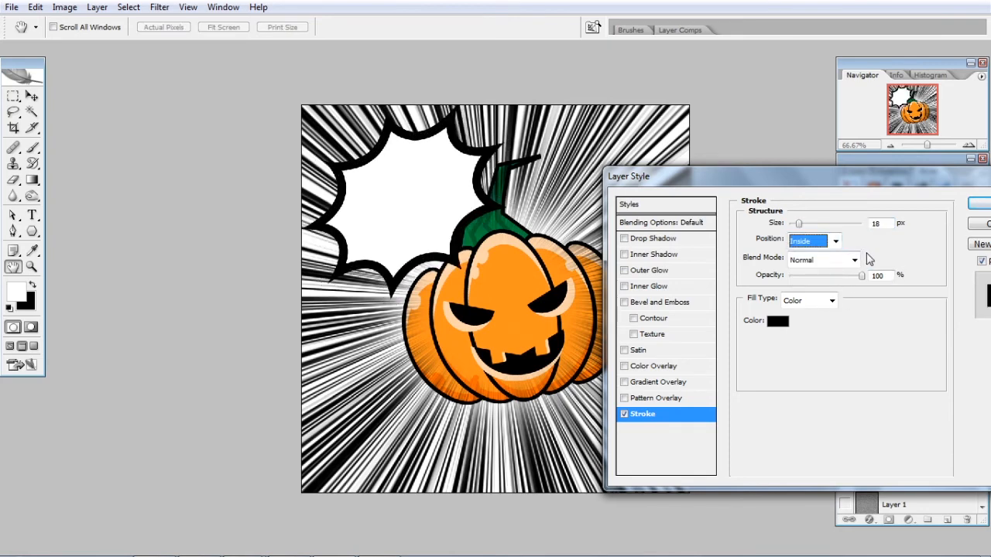
pyautogui.click(835, 241)
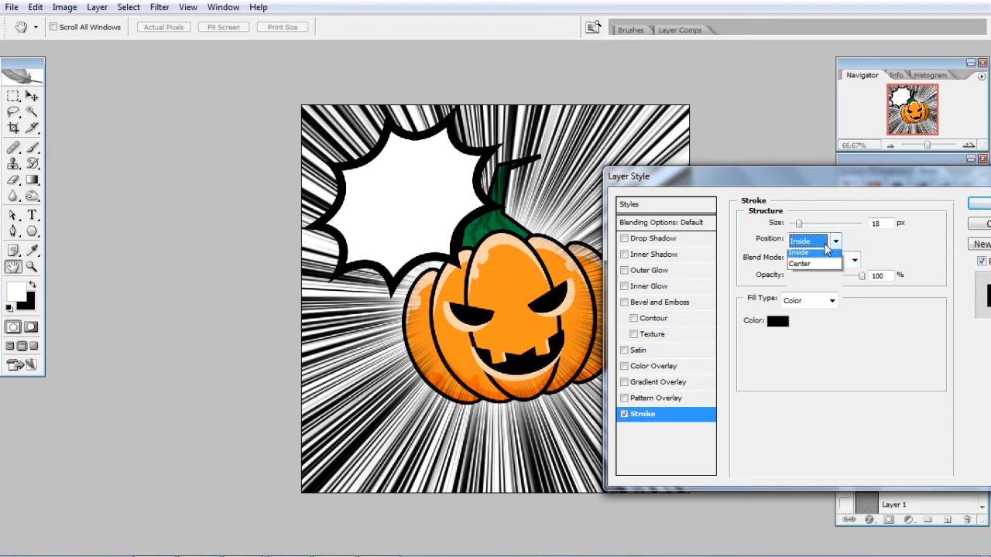
pyautogui.click(827, 279)
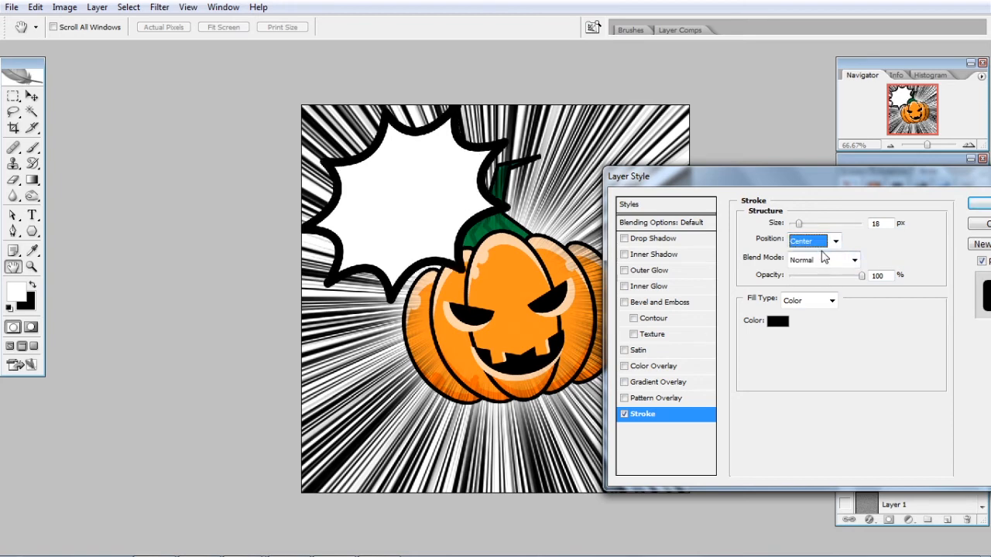
pyautogui.click(821, 245)
pyautogui.click(822, 268)
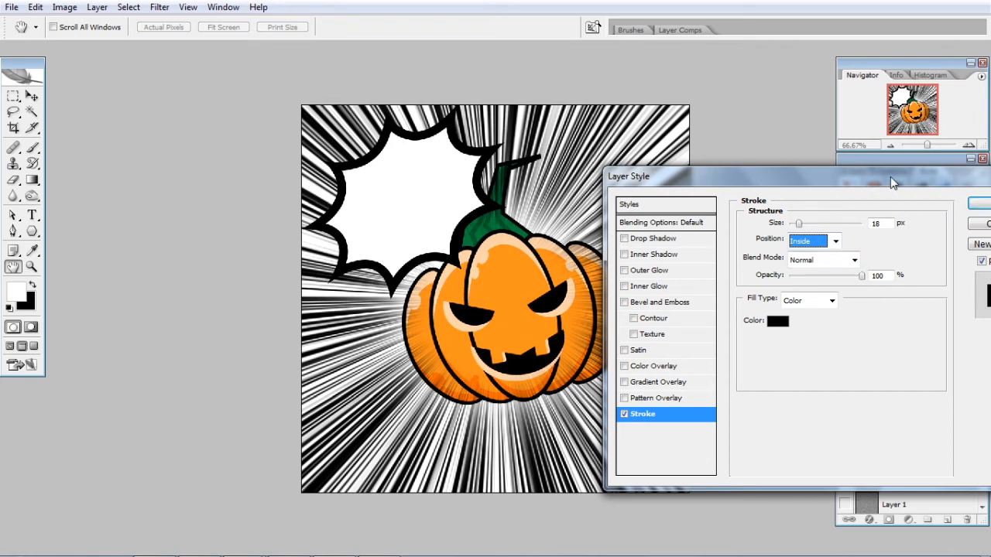
pyautogui.moveTo(890, 177); pyautogui.dragTo(873, 183)
pyautogui.click(964, 209)
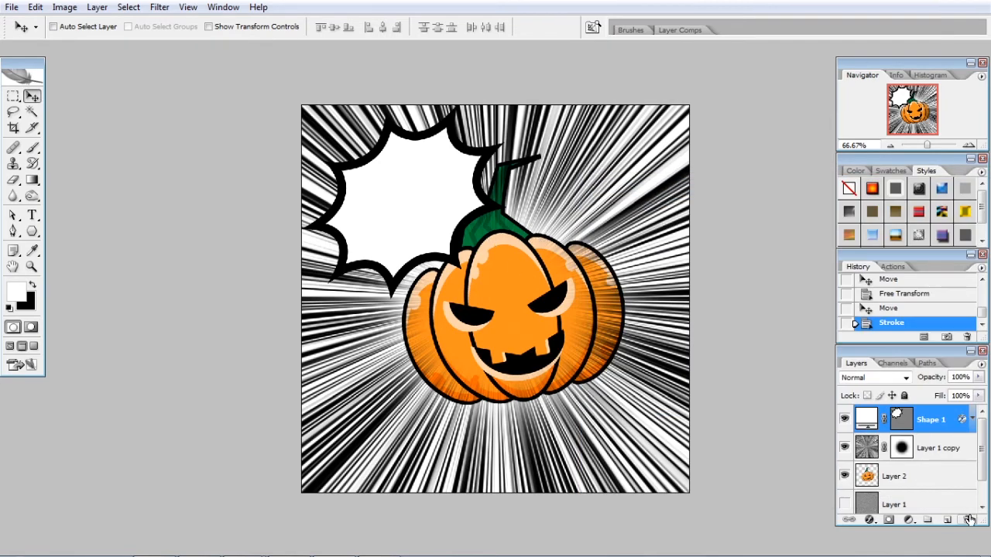
# Move the pumpkin layer up and to the left beneath the starburst and preview the artwork without panels.
pyautogui.click(932, 478)
pyautogui.moveTo(585, 364); pyautogui.dragTo(568, 338)
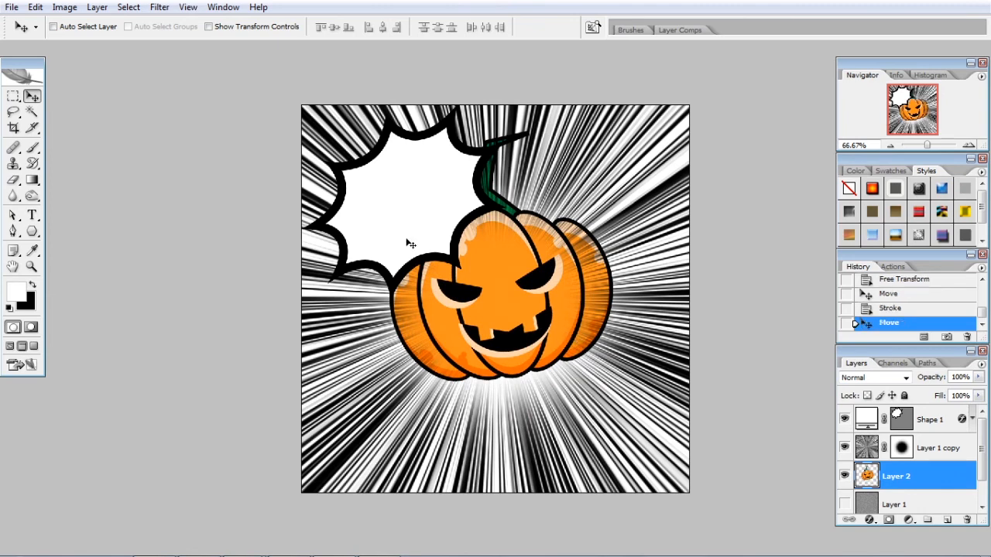
pyautogui.press('Tab')
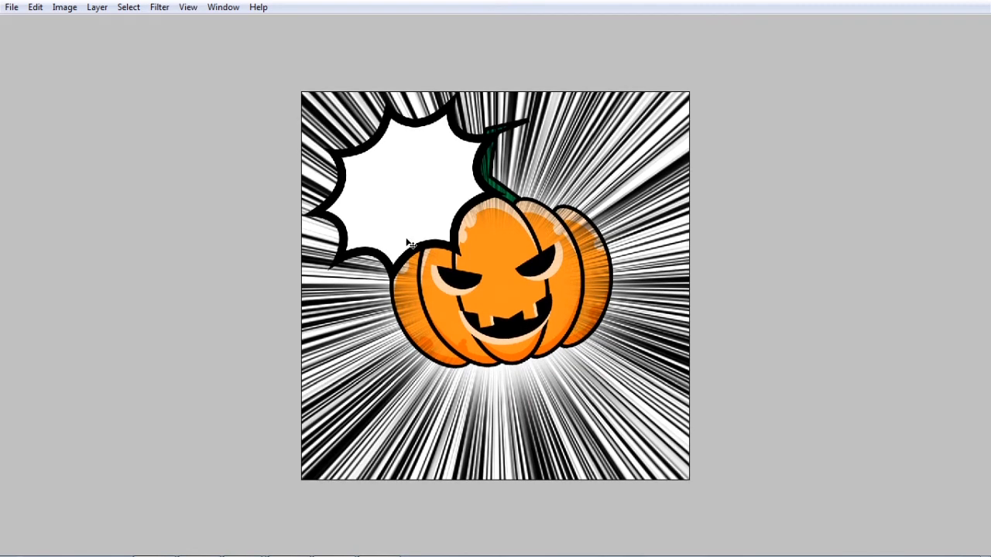
pyautogui.hotkey('ctrl', '+')
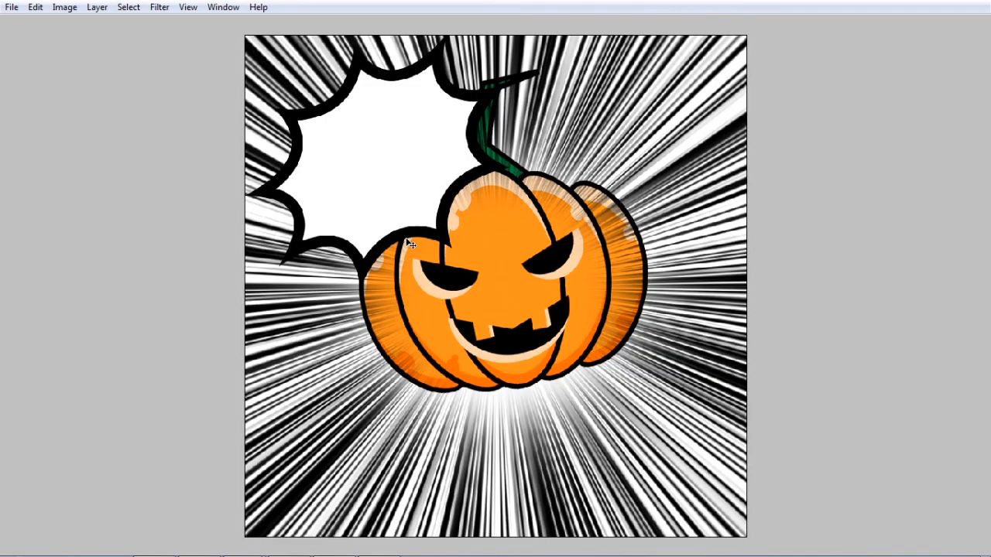